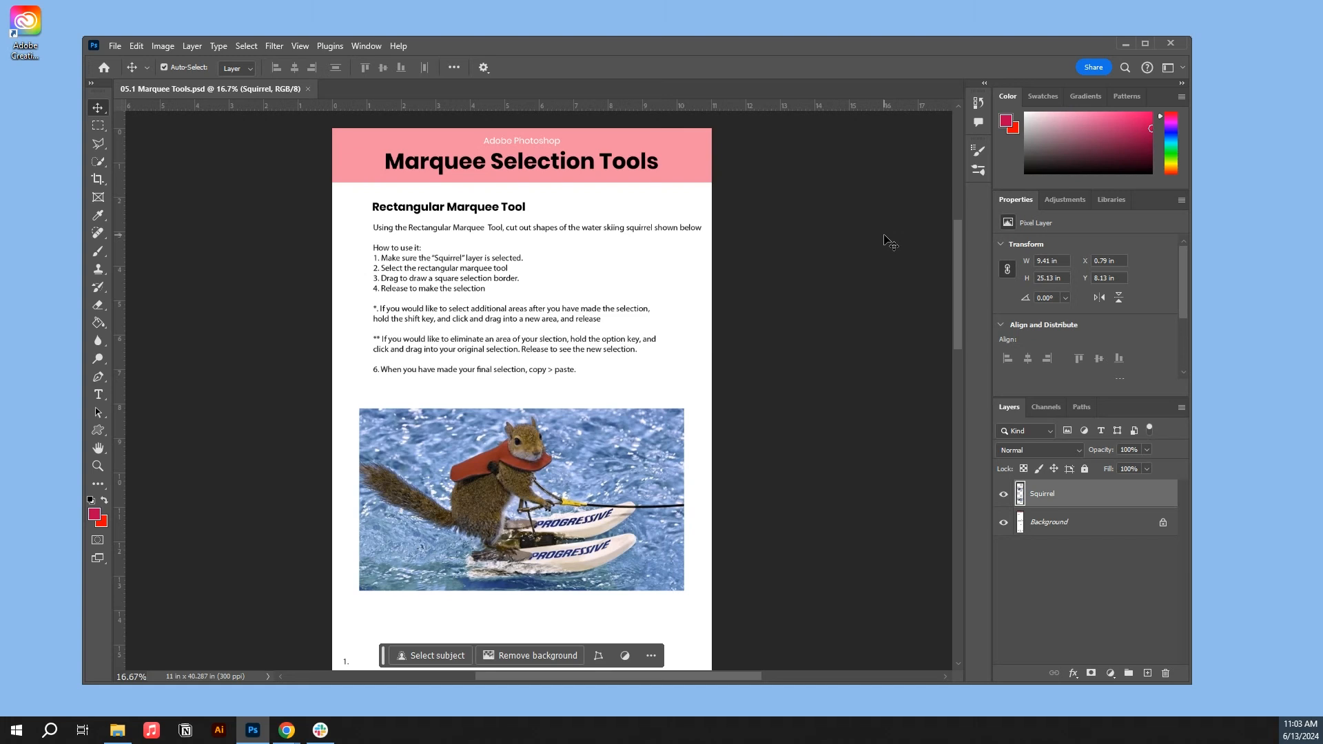
- Select a square of about 3.12 in over the squirrel's body in the first photo with the Rectangular Marquee tool and paste a copy of it
mouse_move(98, 143)
mouse_down()
mouse_move(131, 151)
mouse_move(100, 127)
mouse_up()
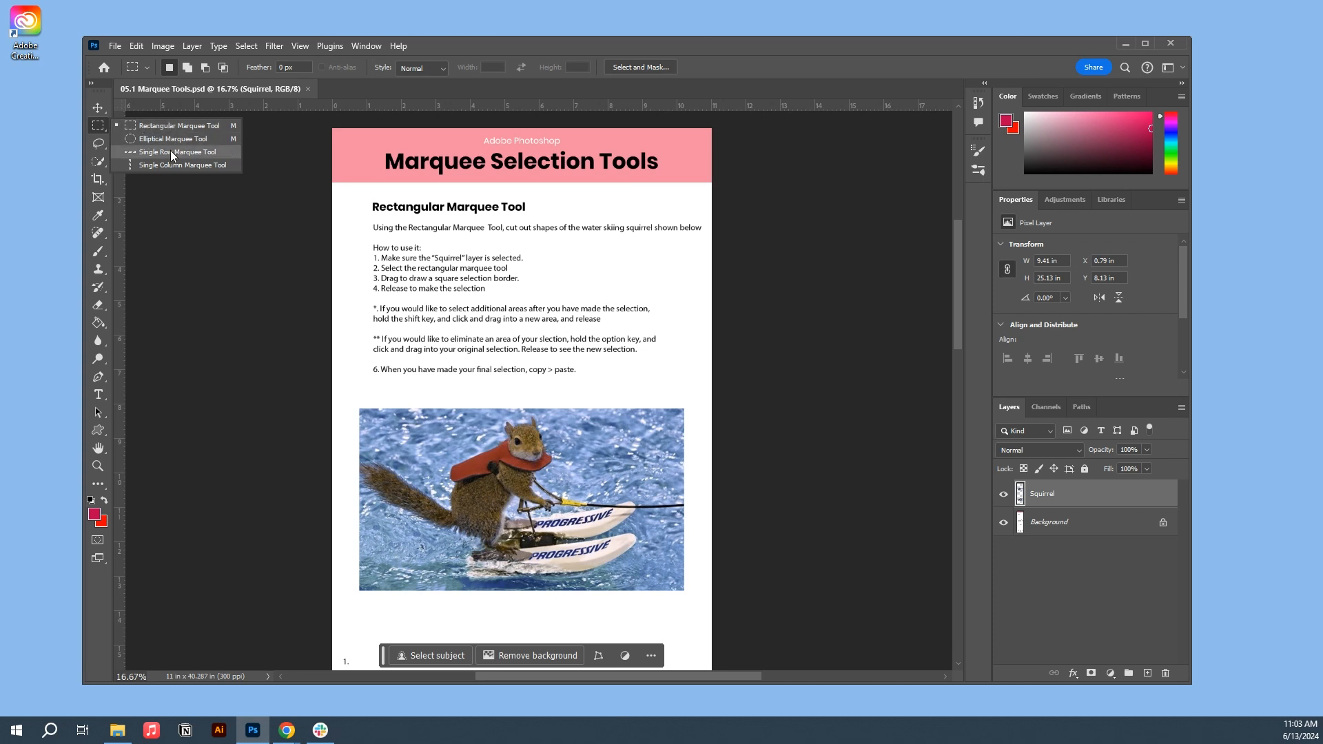
click(97, 128)
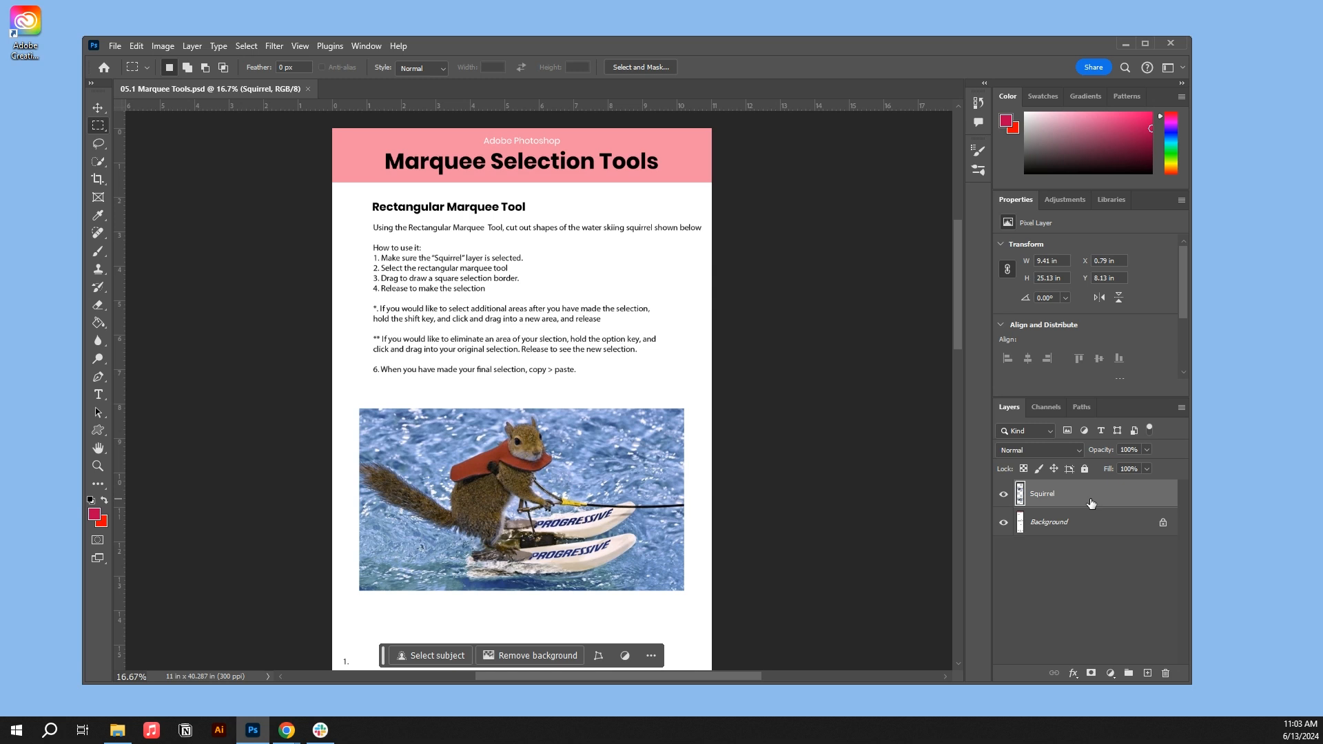
scroll(660, 386, down, 3)
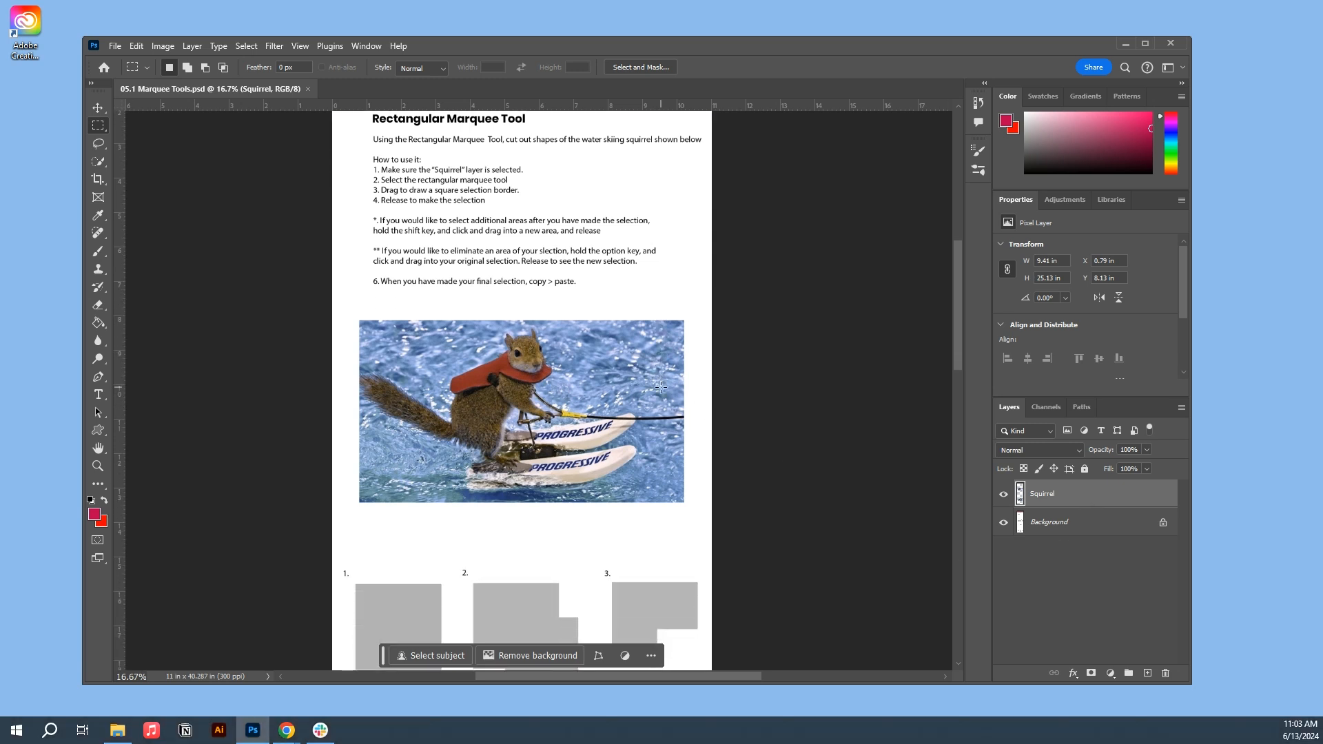
scroll(660, 387, down, 2)
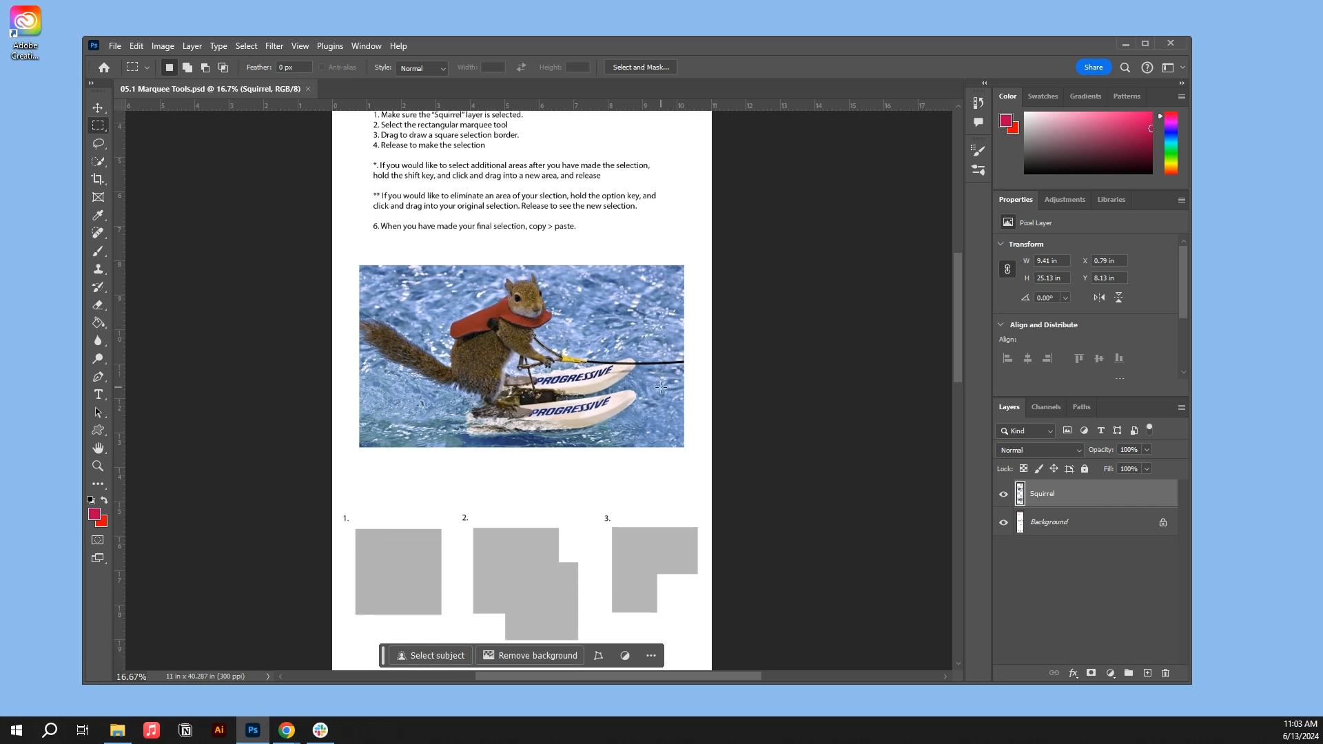
scroll(660, 387, down, 1)
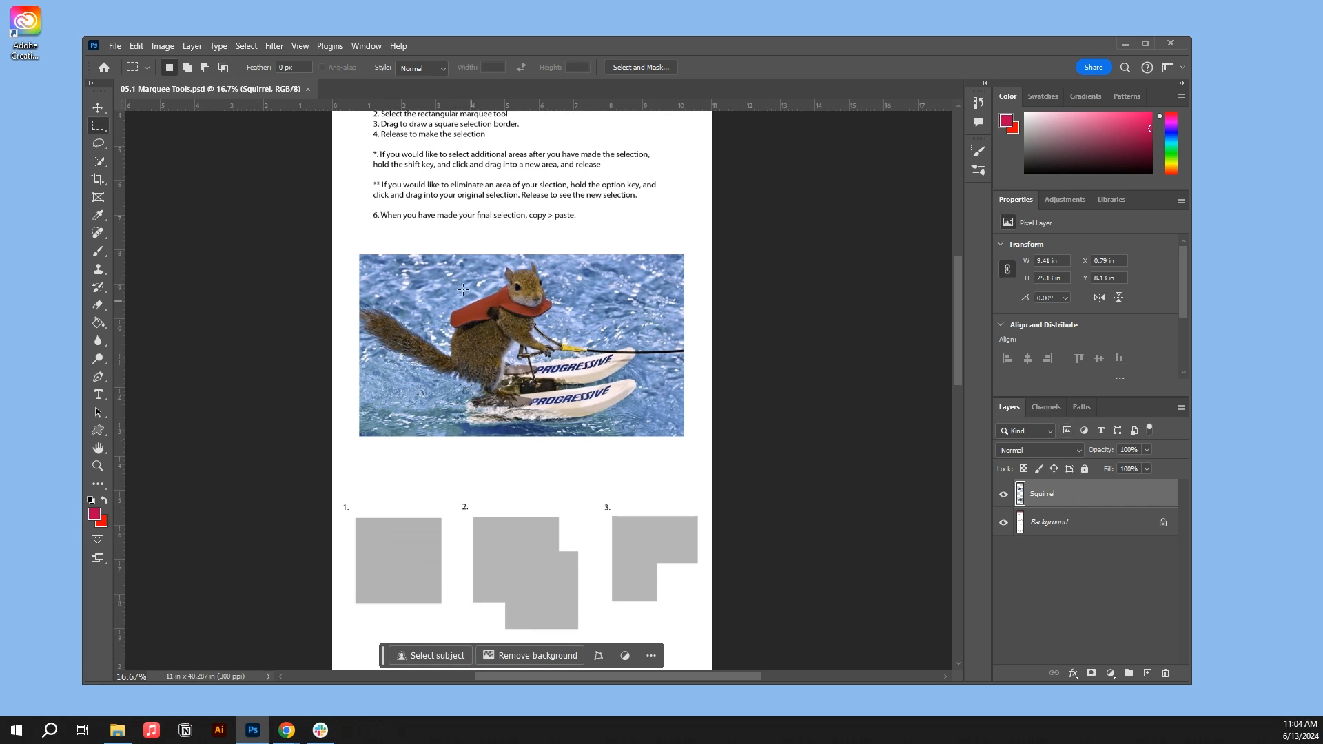
drag(437, 272, 544, 390)
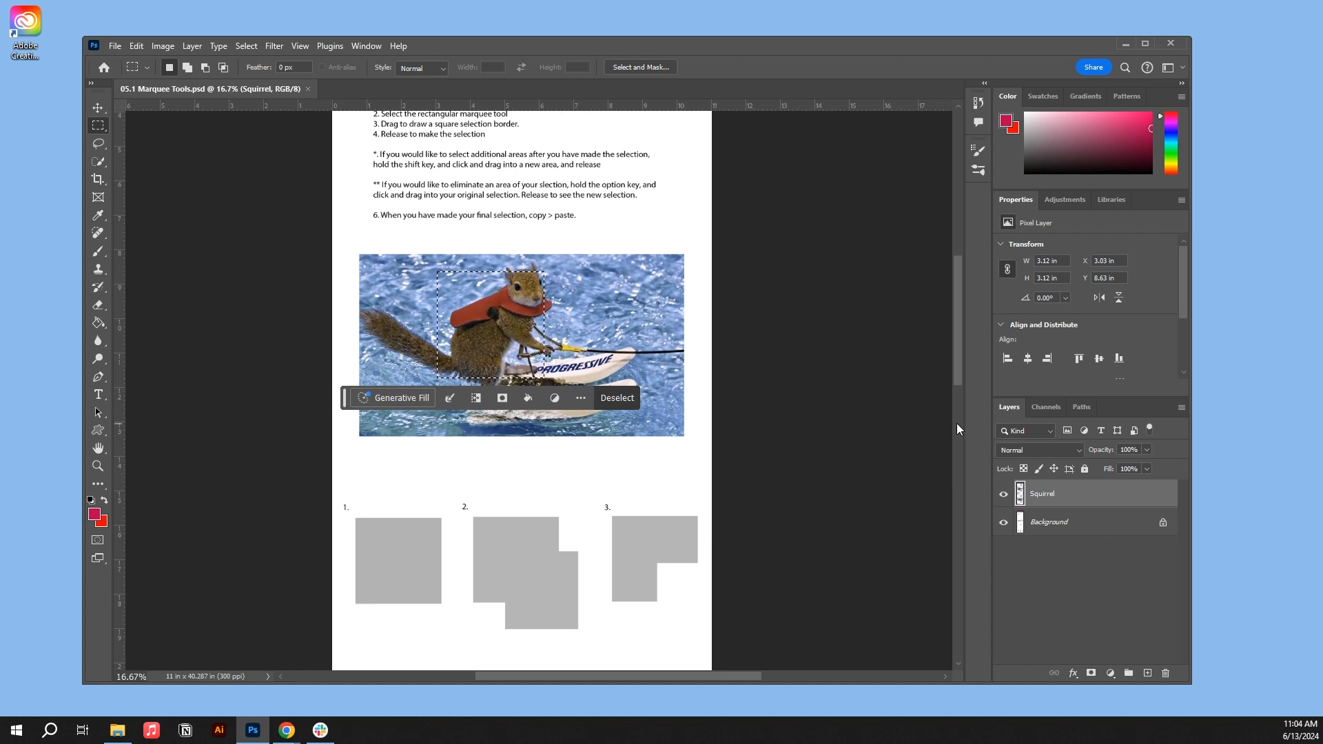
key(ctrl+c)
key(ctrl+v)
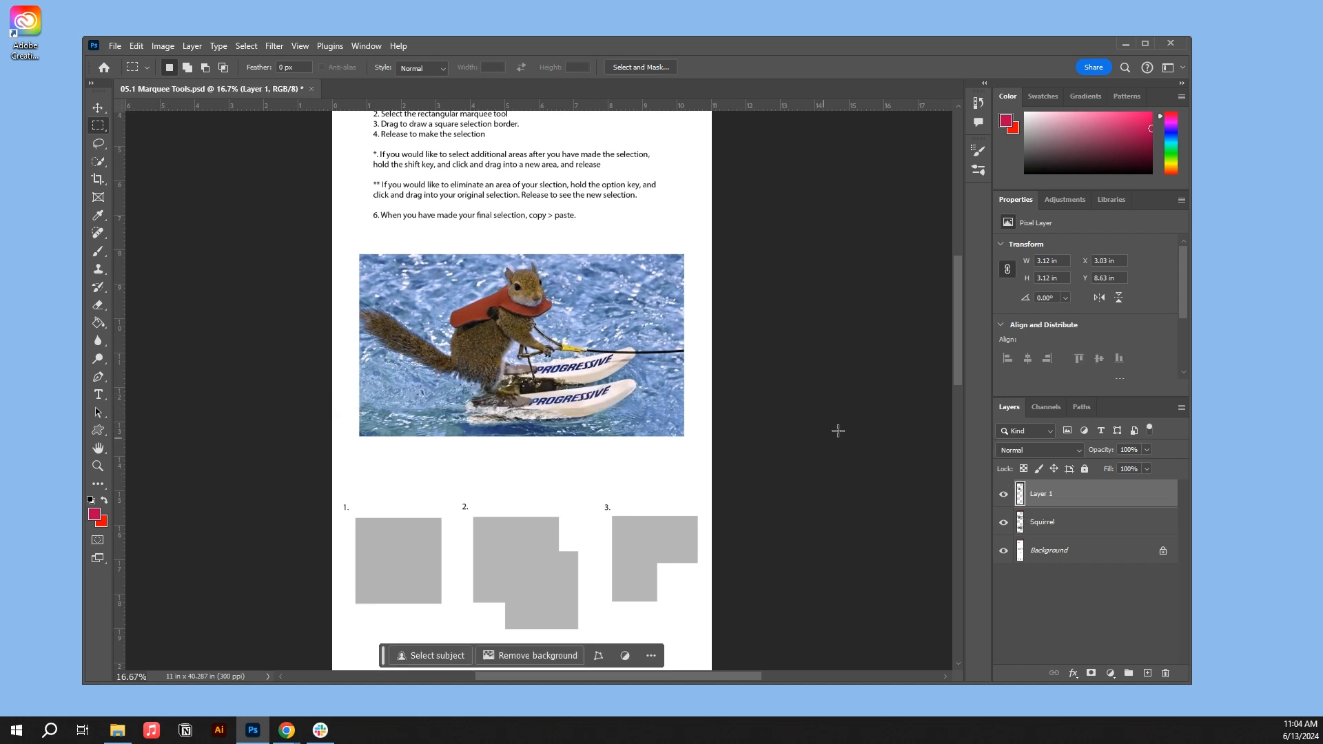
- Move the pasted square onto grey shape 1 and scale it to about 86% to fit the shape
click(98, 107)
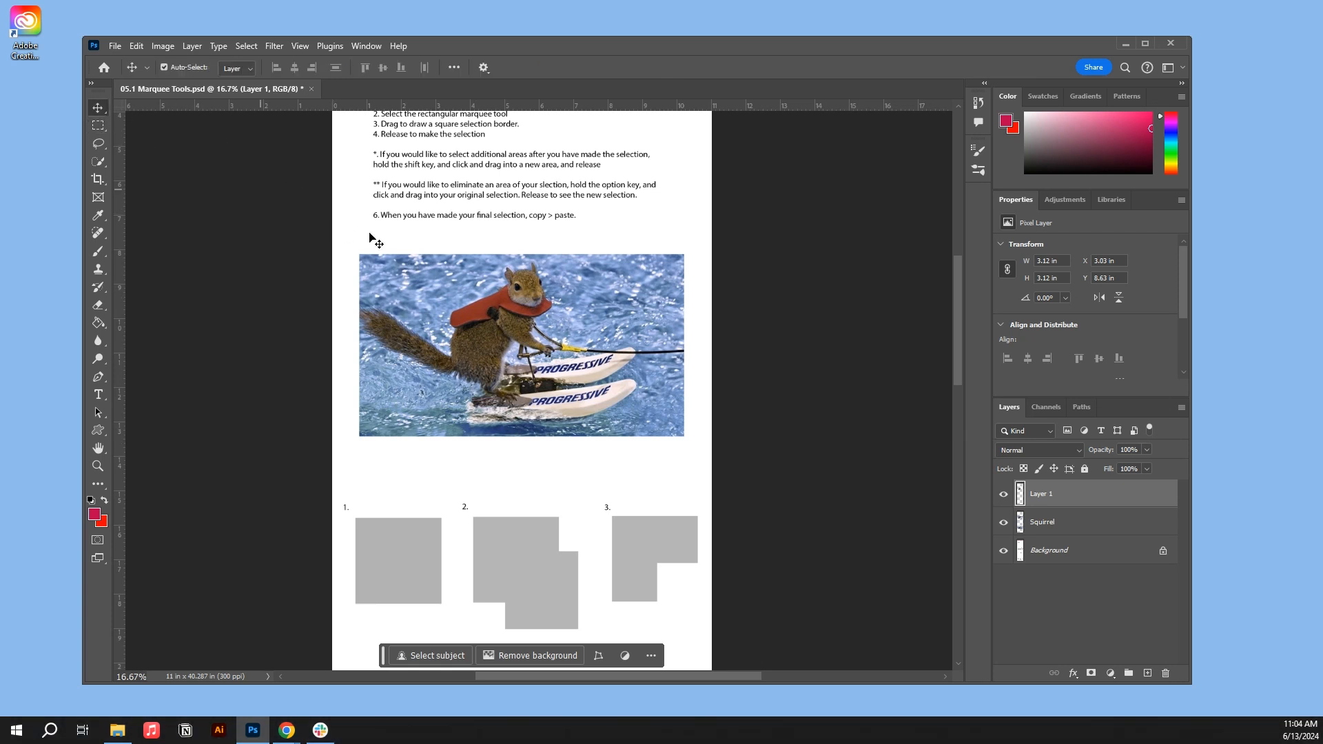
drag(479, 297, 383, 560)
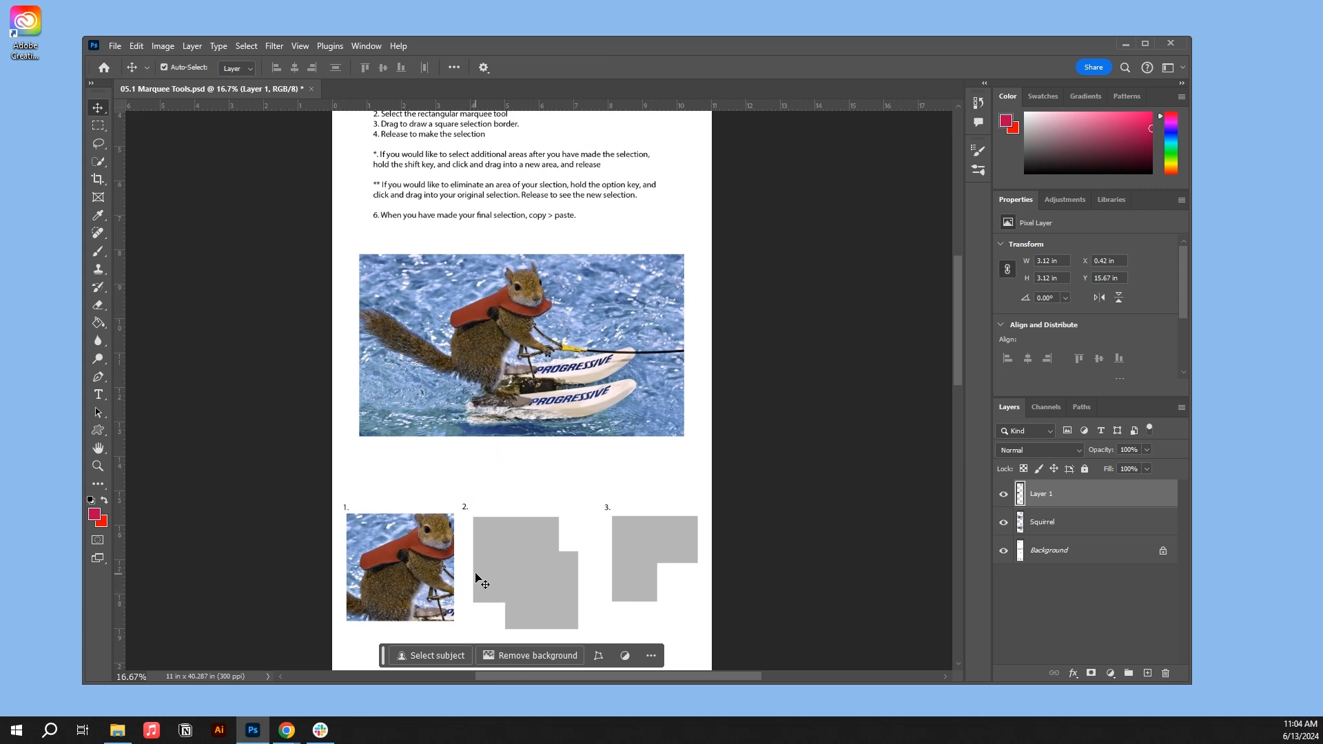
key(ctrl+t)
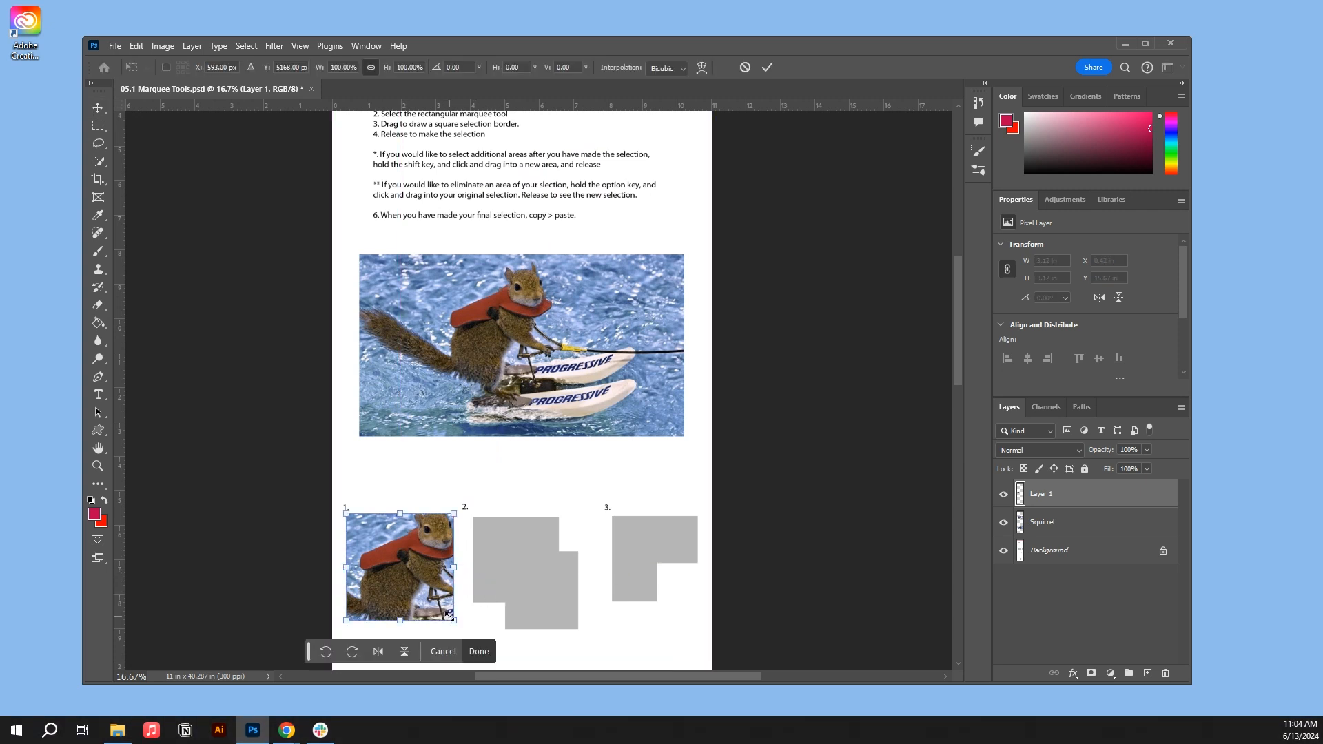
drag(452, 619, 435, 605)
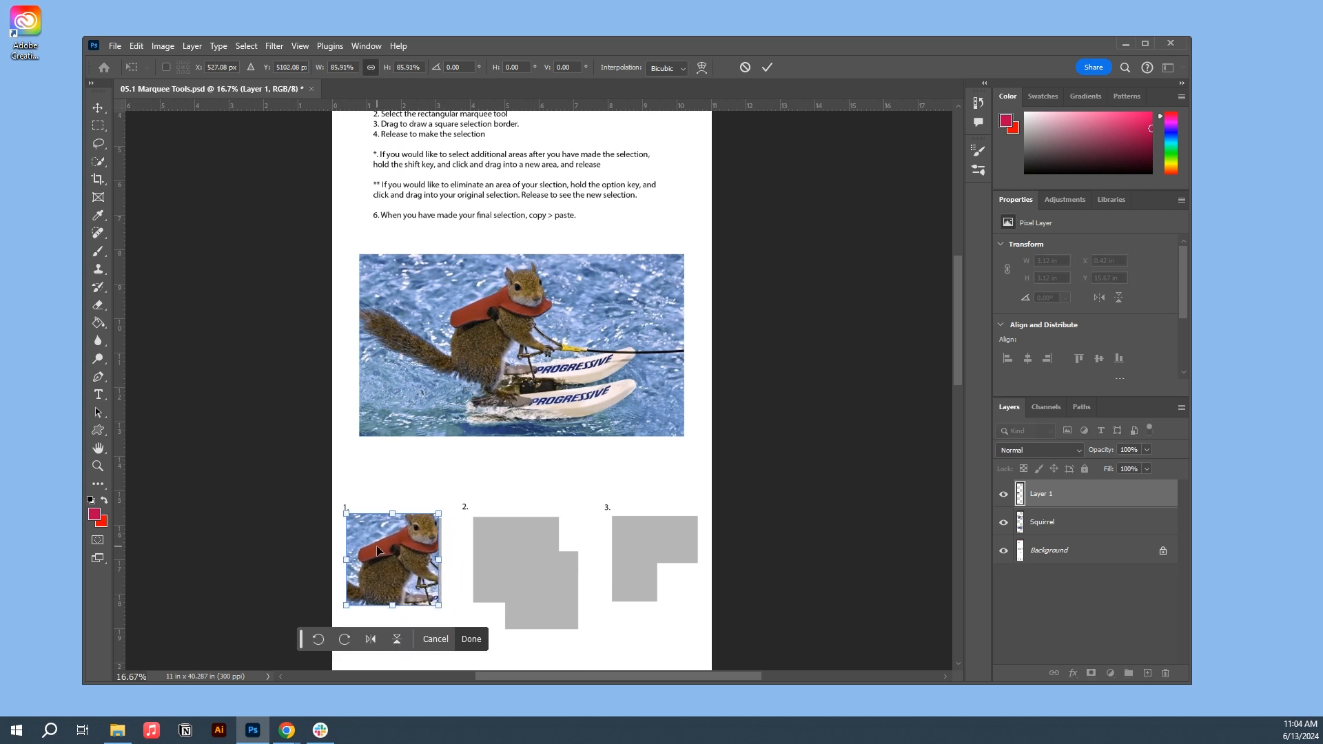
drag(379, 544, 378, 541)
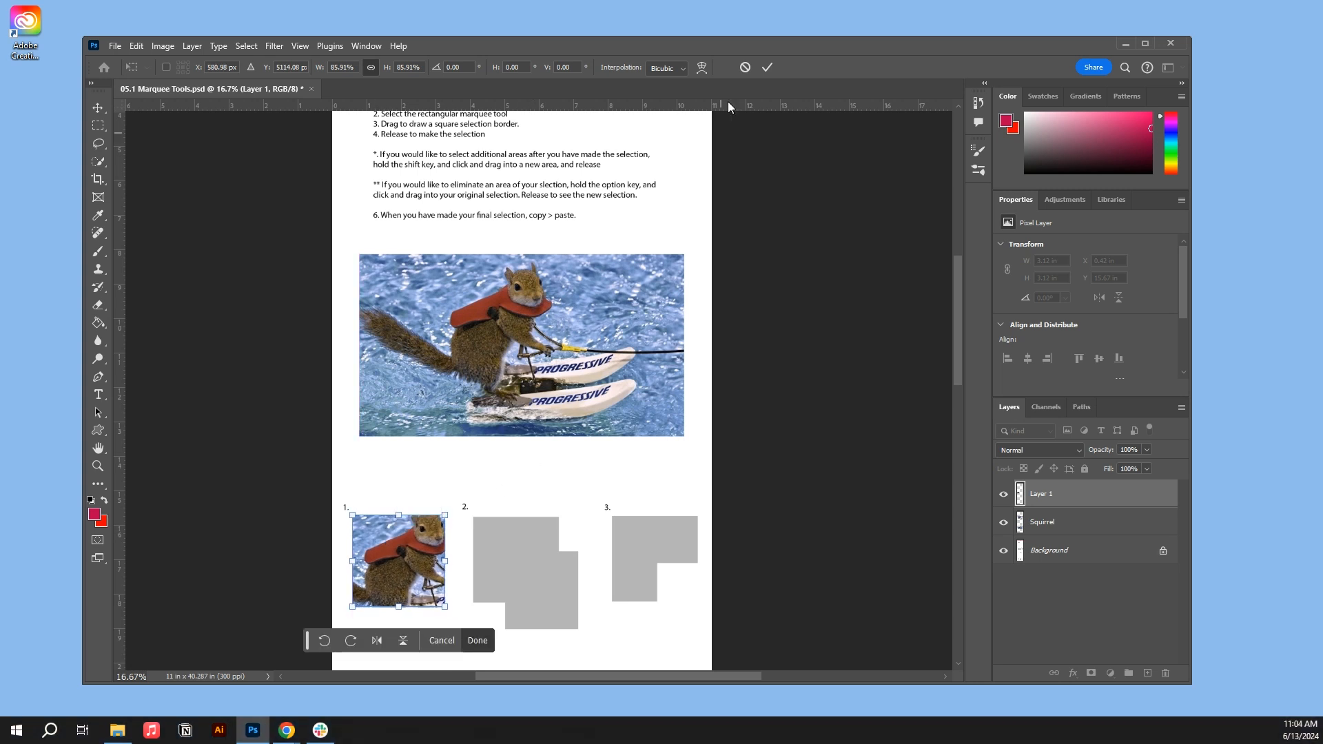
click(767, 67)
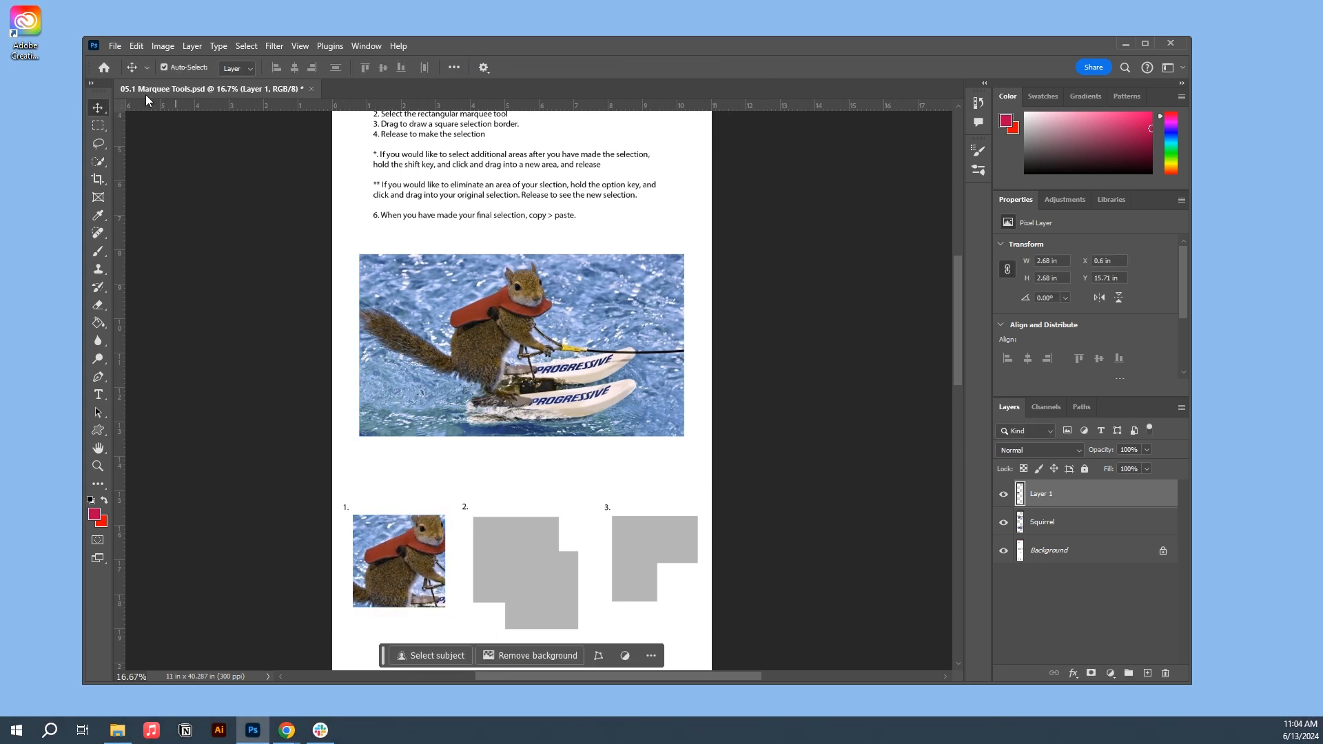
- Build a stepped selection of about 3.94 × 3.82 in over the squirrel from two overlapping rectangular marquees, adding the second one up and to the left
click(100, 124)
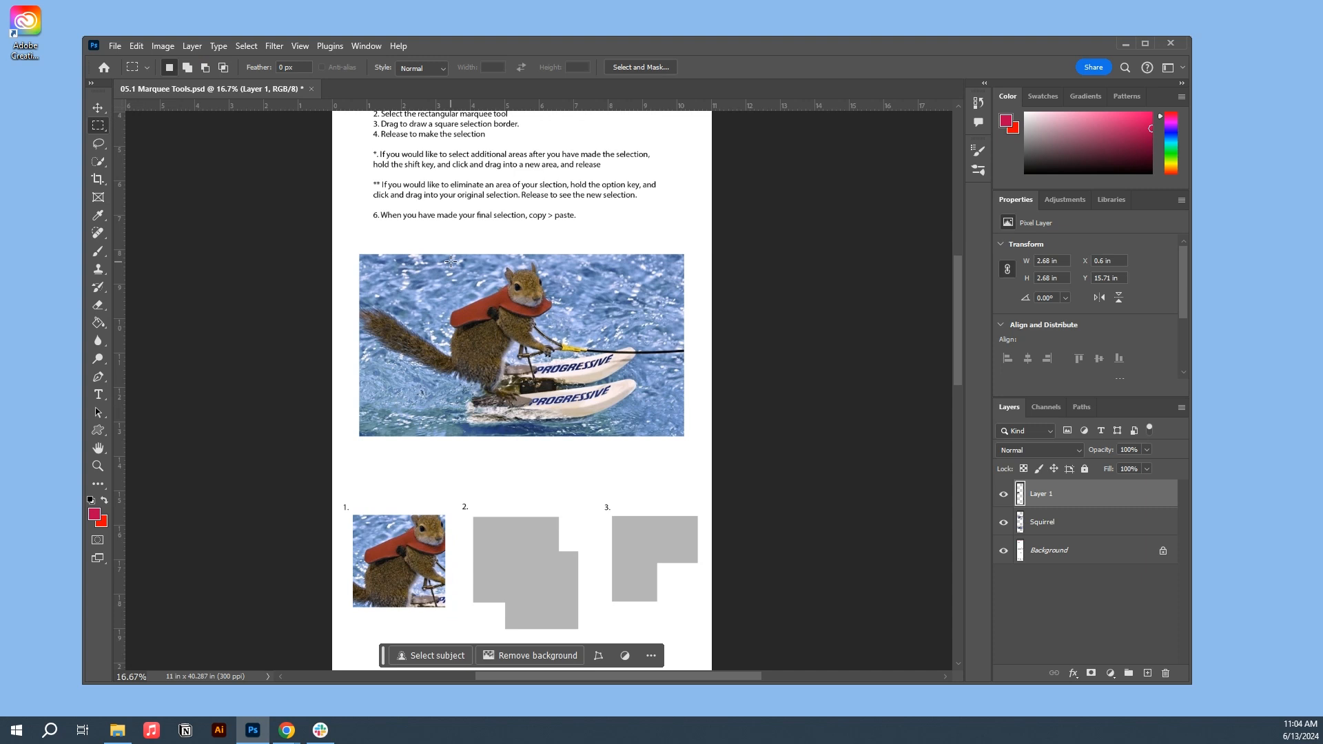
drag(442, 268, 525, 349)
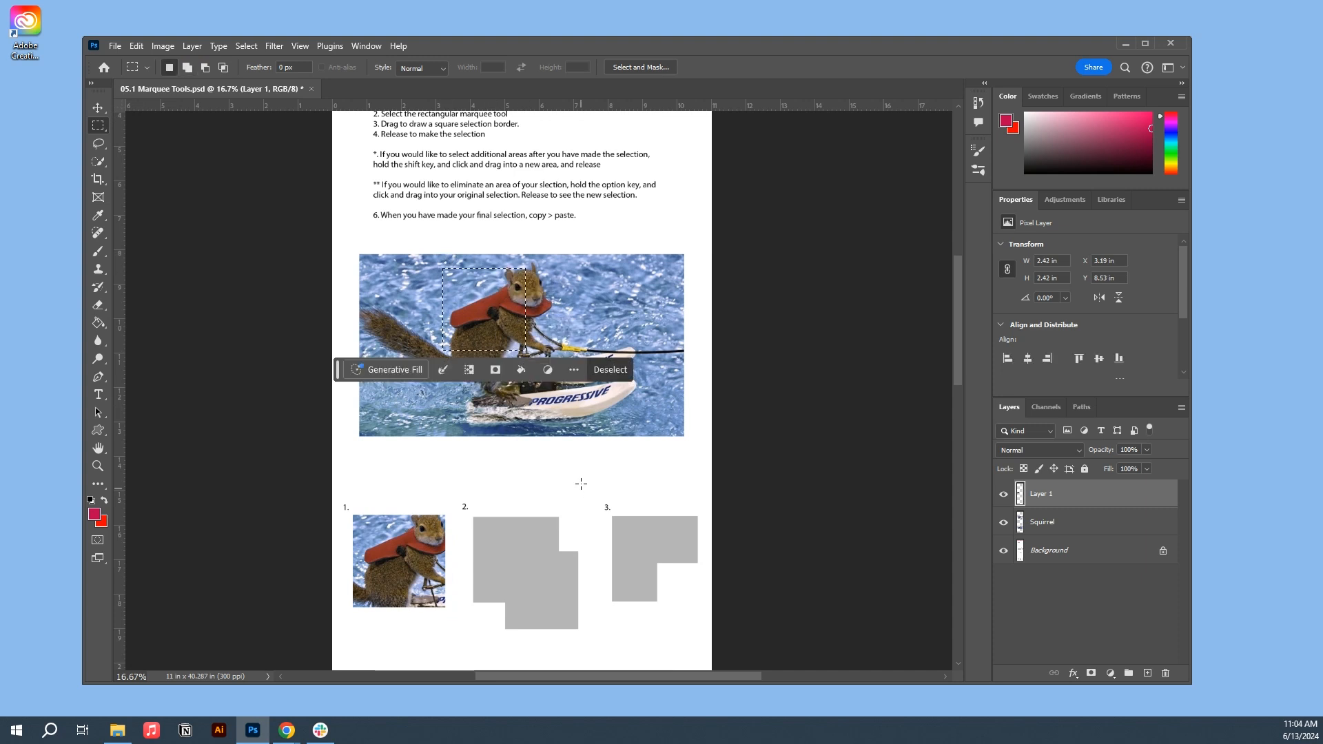
drag(566, 394, 487, 310)
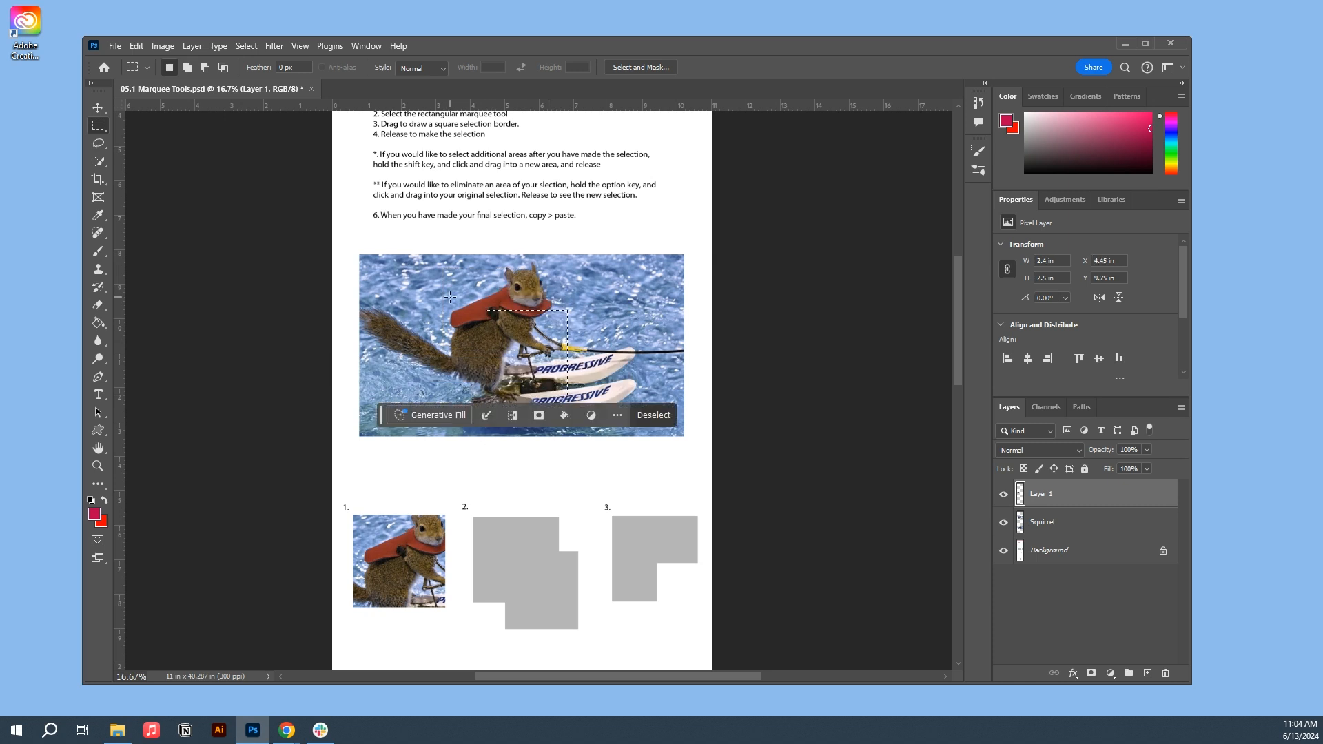
key(shift)
drag(435, 267, 550, 382)
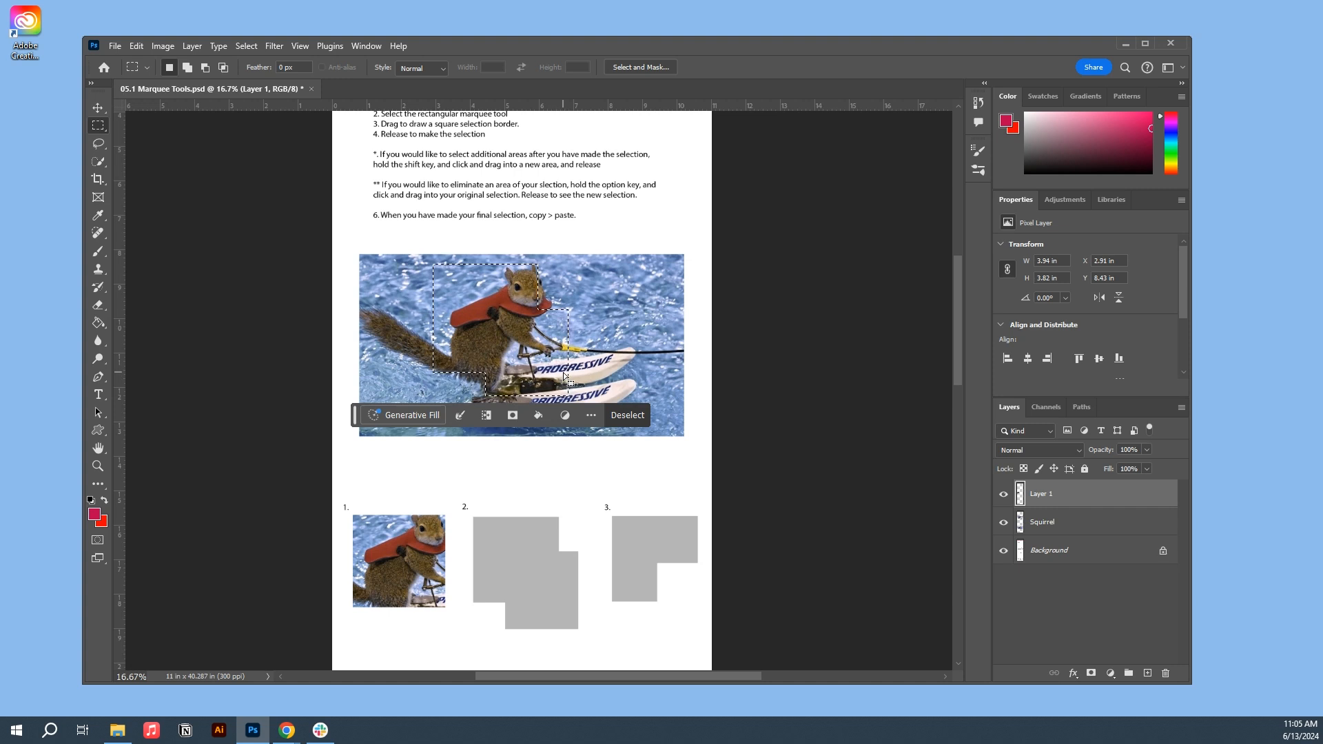
- Copy the stepped selection from the Squirrel layer and paste it as a new layer
key(ctrl+c)
click(631, 287)
click(1077, 530)
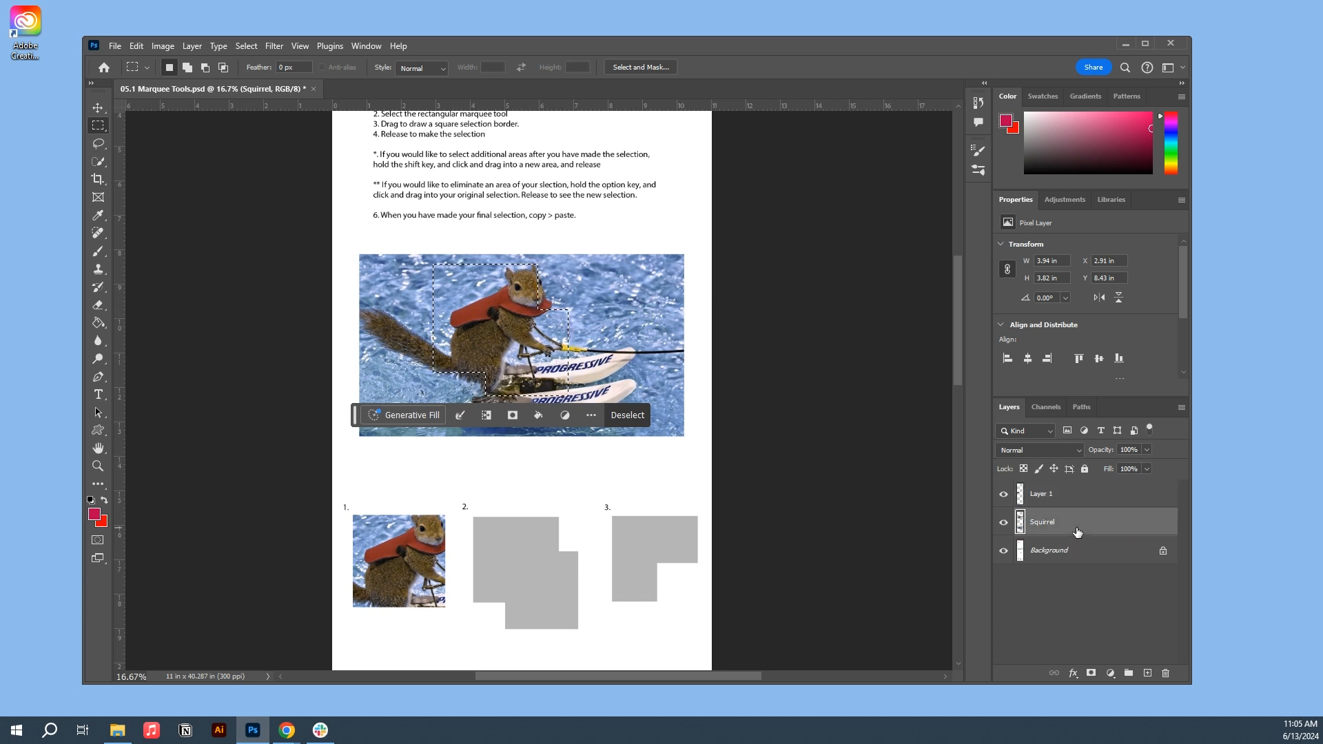
key(ctrl+c)
key(ctrl+v)
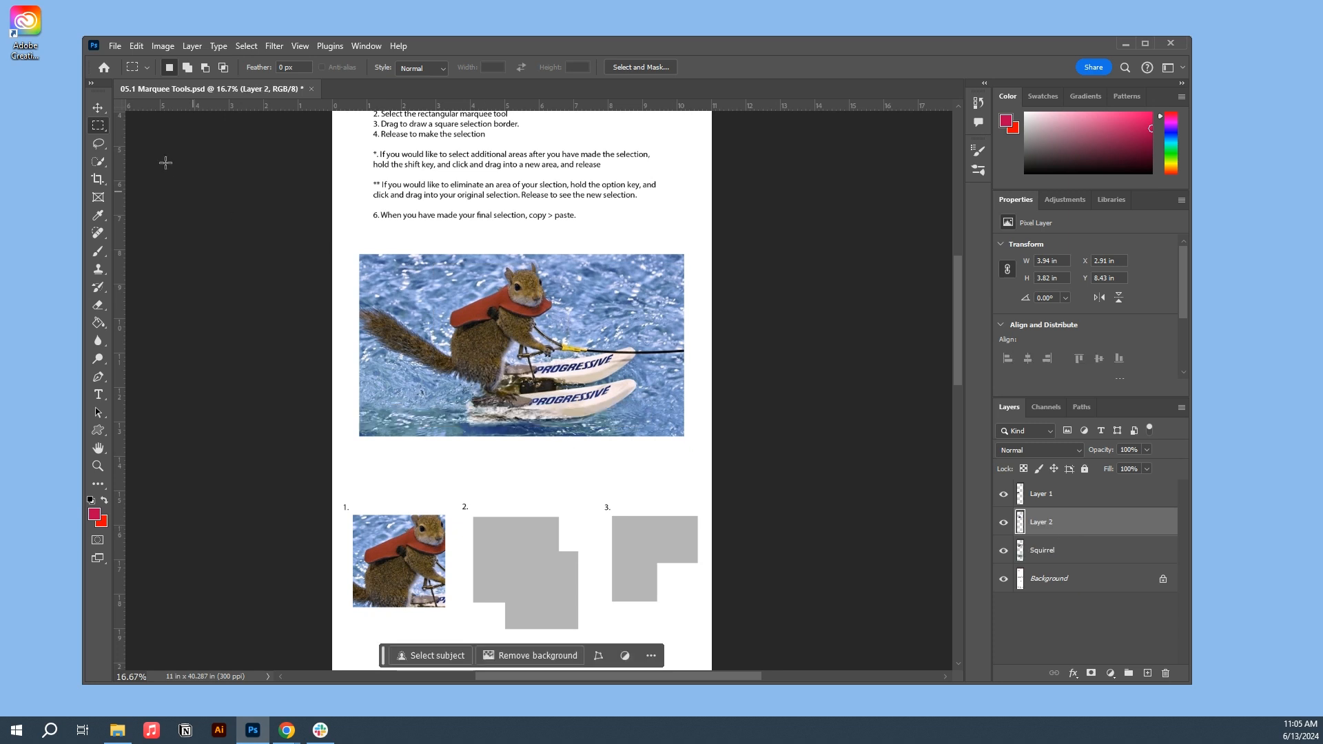
- Move the pasted stepped cutout onto grey shape 2 and scale it to about 86% to fit the shape
click(97, 110)
drag(506, 338, 531, 580)
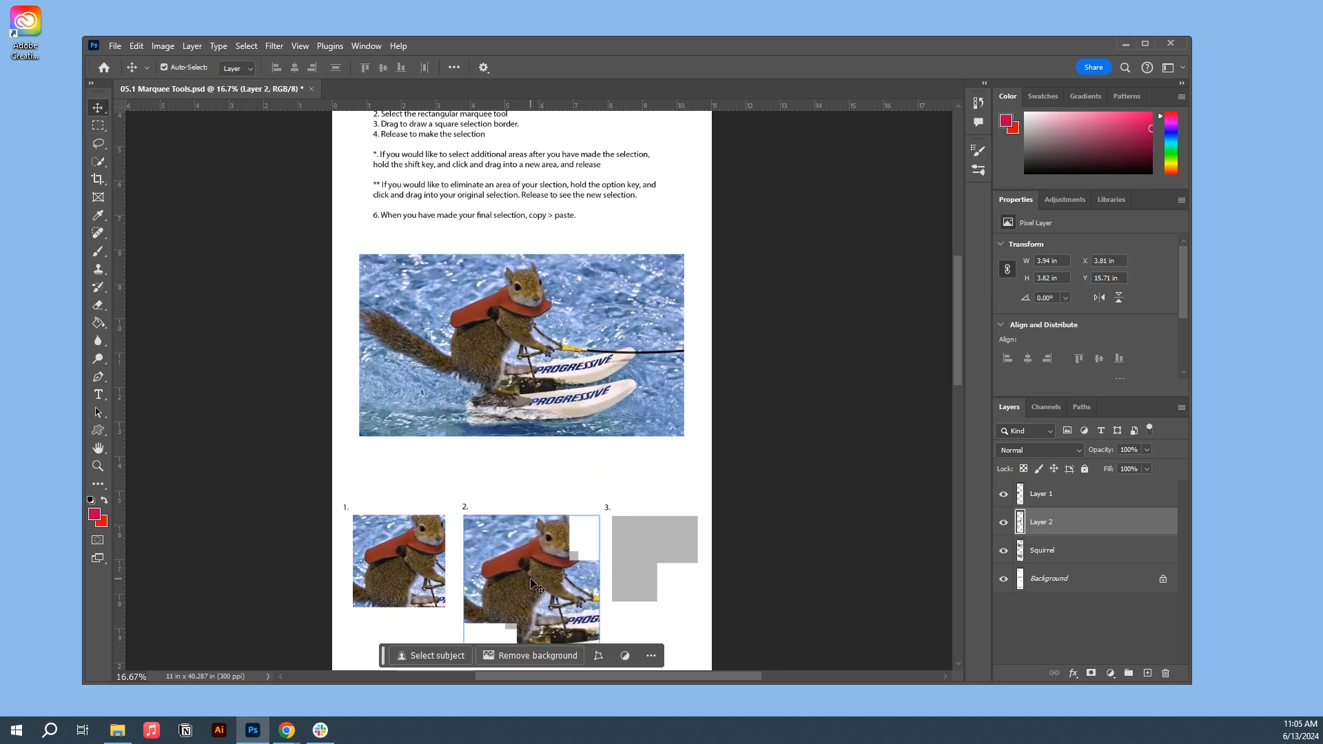
key(ctrl+t)
drag(599, 515, 567, 541)
drag(522, 582, 526, 562)
drag(577, 622, 585, 628)
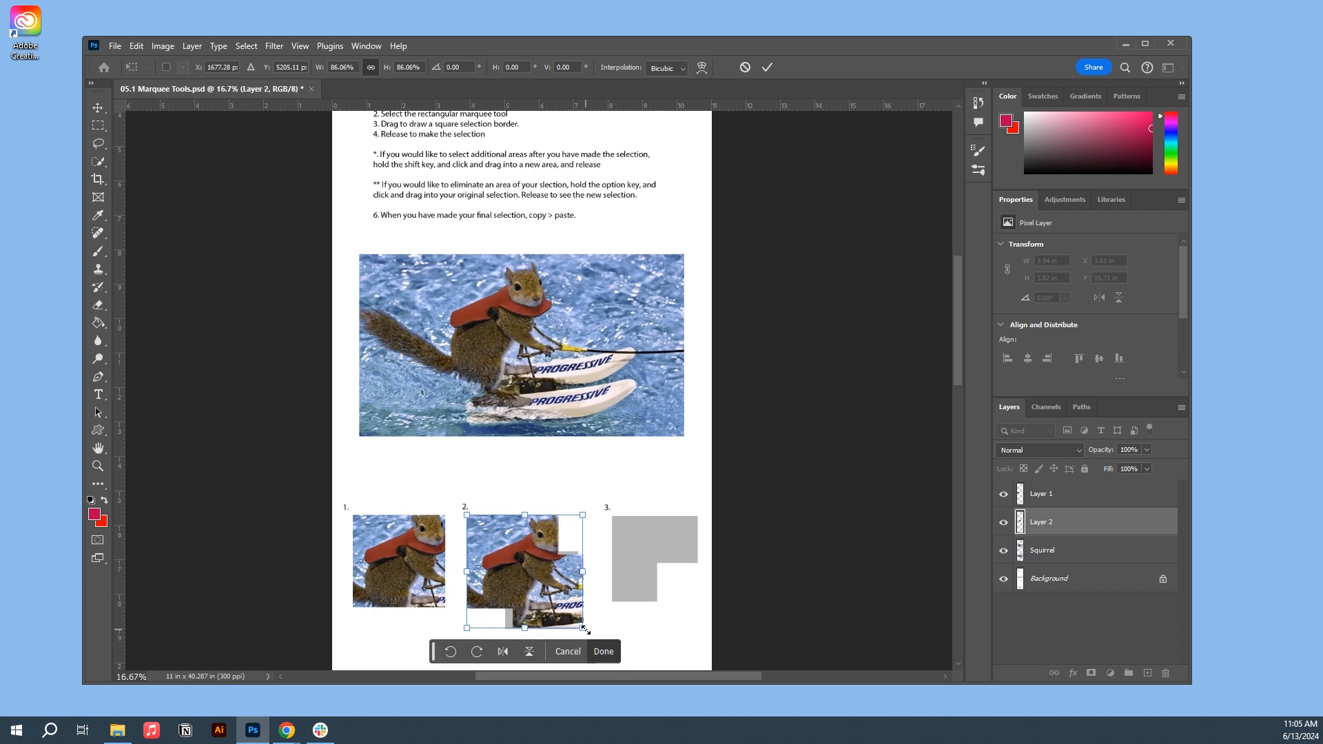
key(Return)
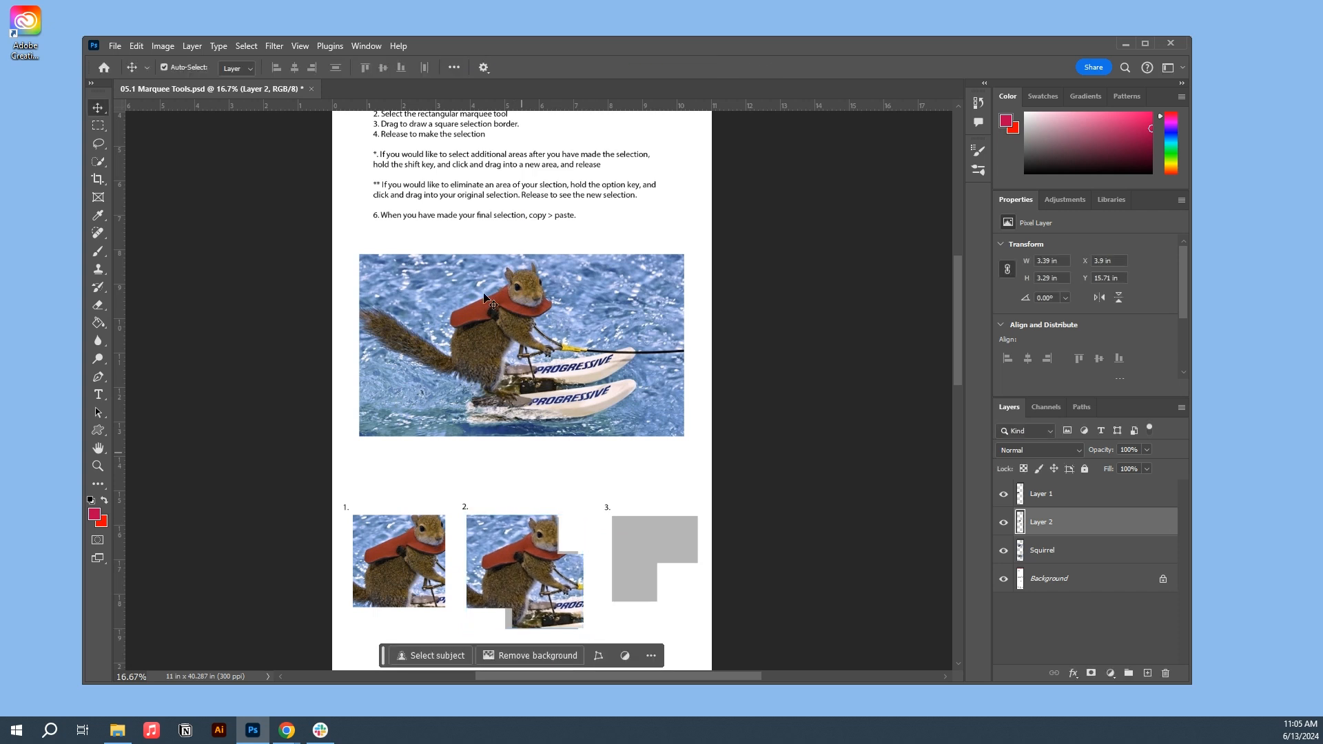
- On the Squirrel layer, select a rectangle of about 2.84 × 3.12 in over the squirrel and subtract its lower-right part to leave an L-shape
click(97, 125)
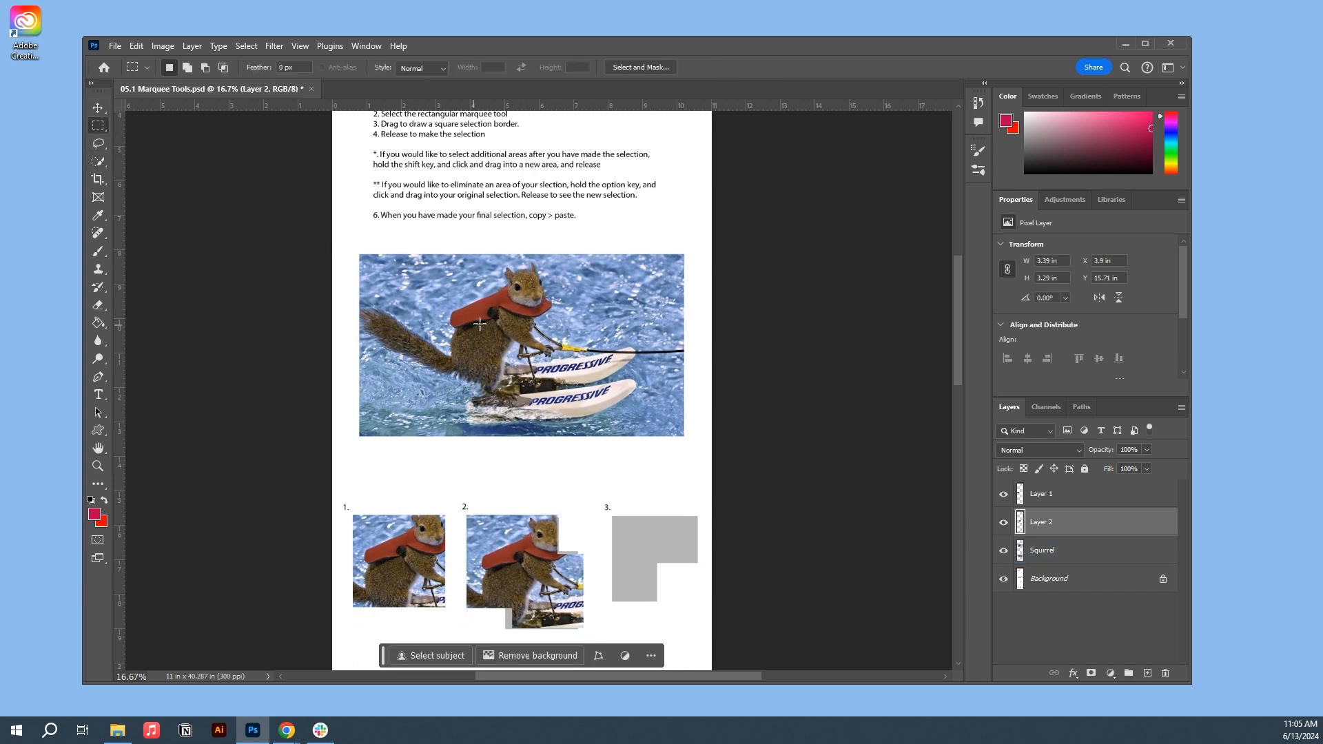
click(1118, 559)
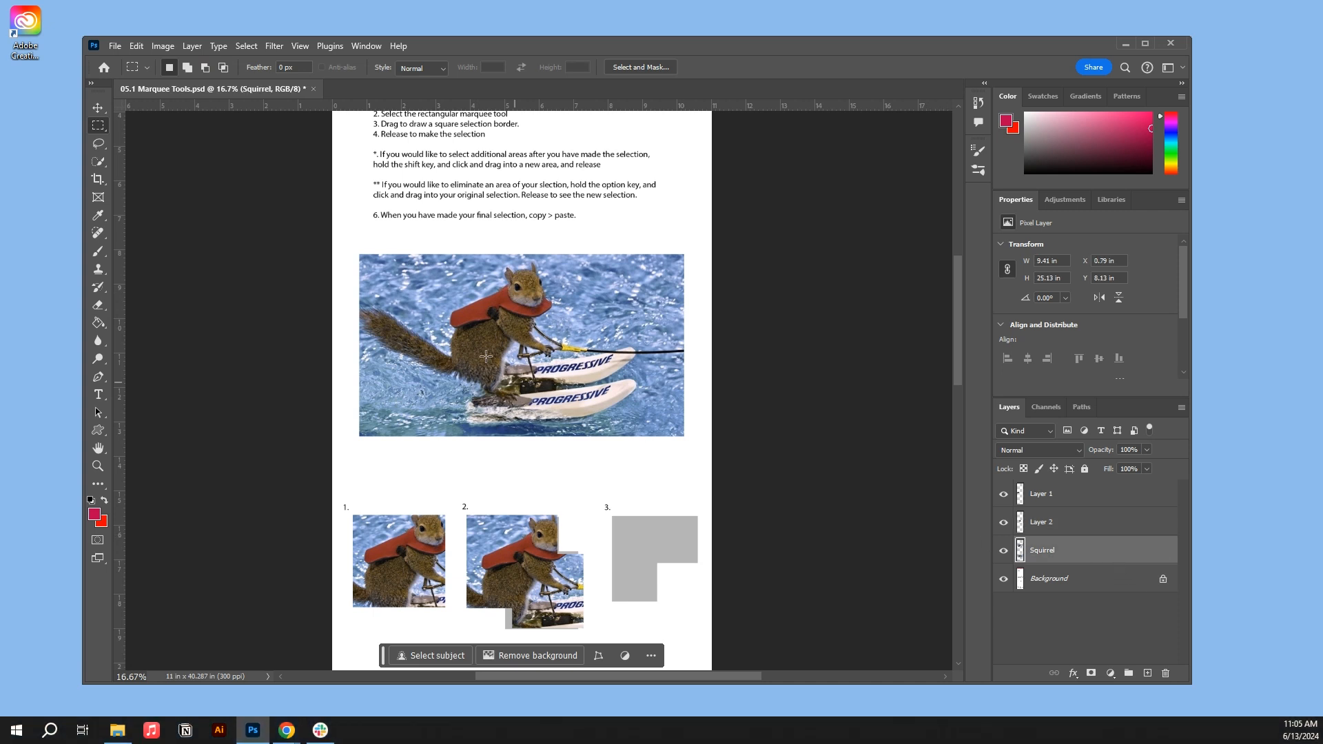
drag(450, 277, 548, 376)
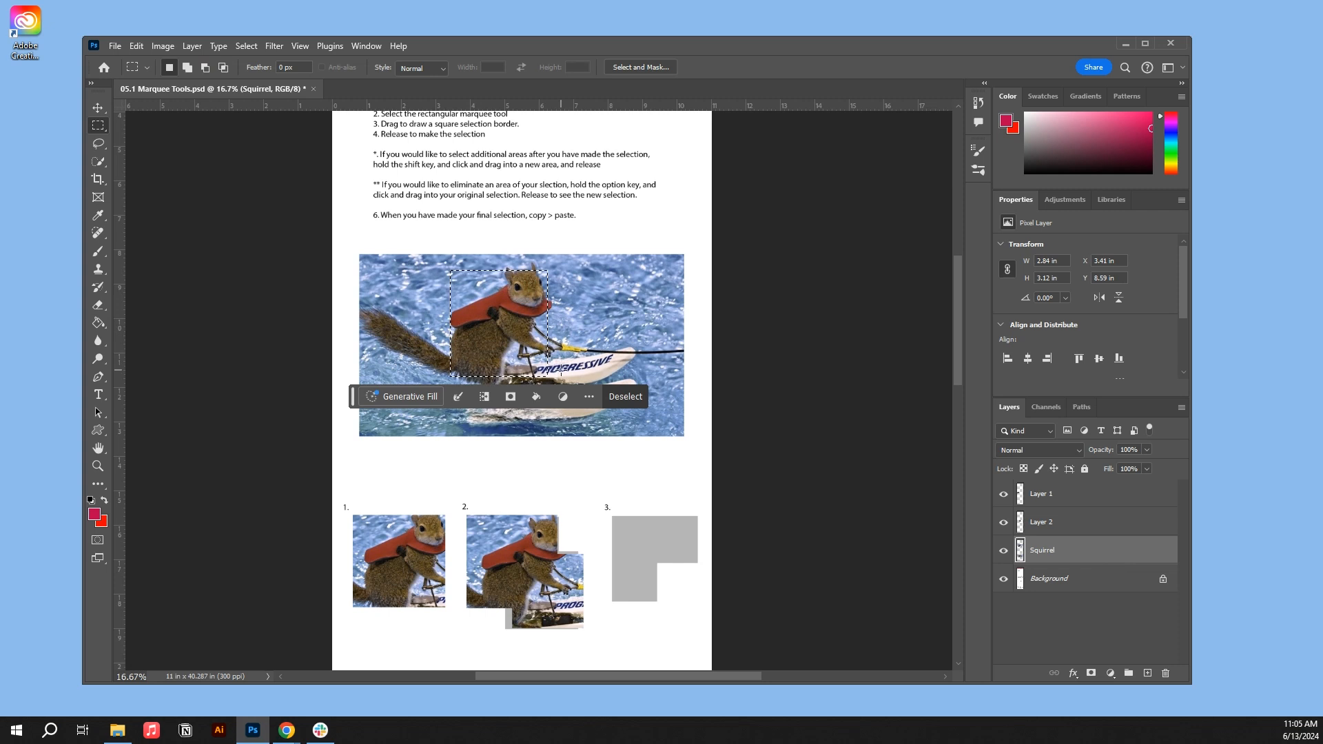
key(alt)
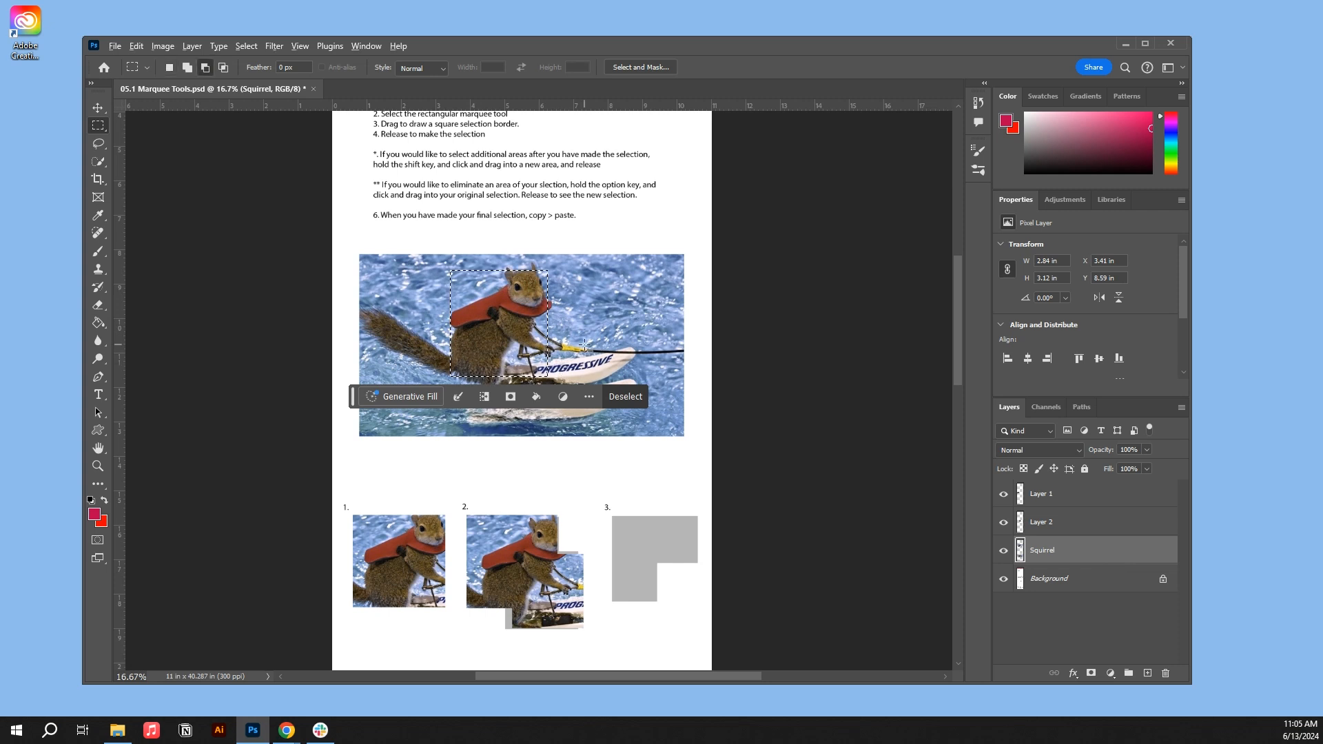
drag(587, 416, 492, 320)
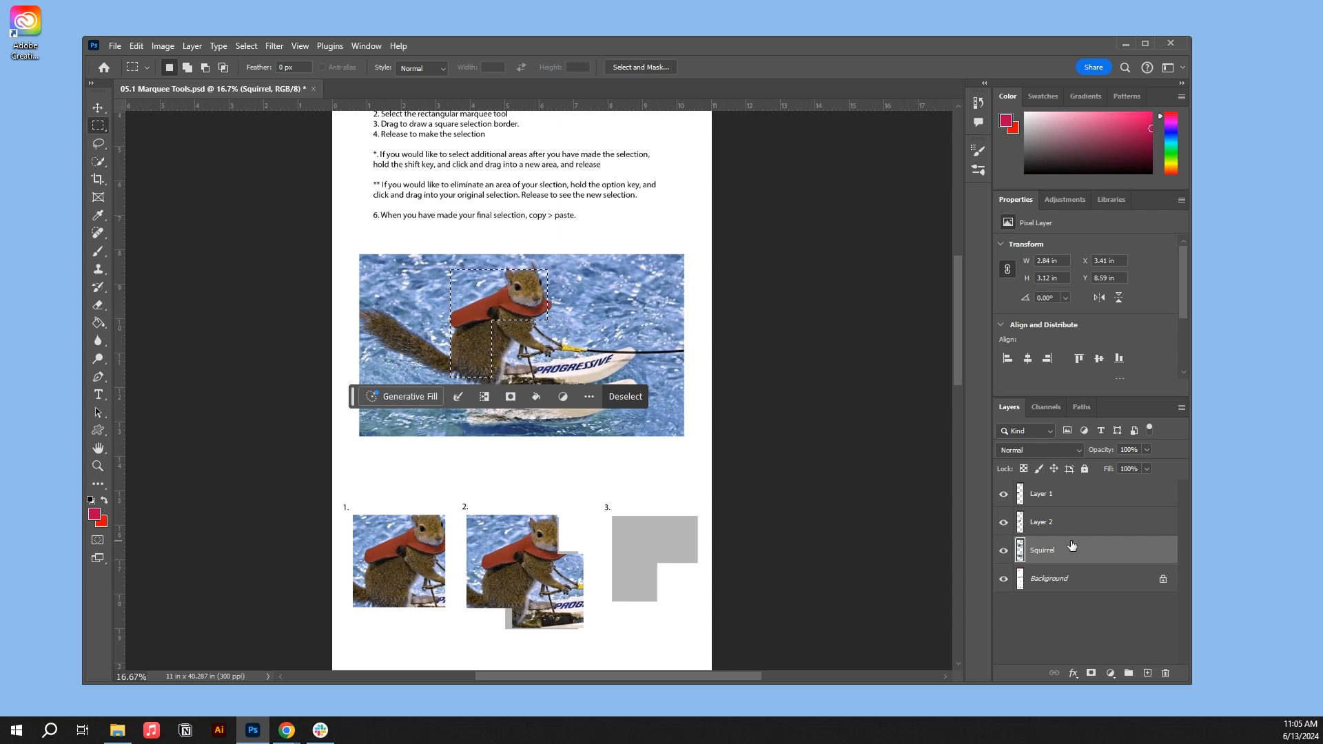
- Paste a copy of the L-shaped selection as a new layer and move it onto grey shape 3
key(ctrl+v)
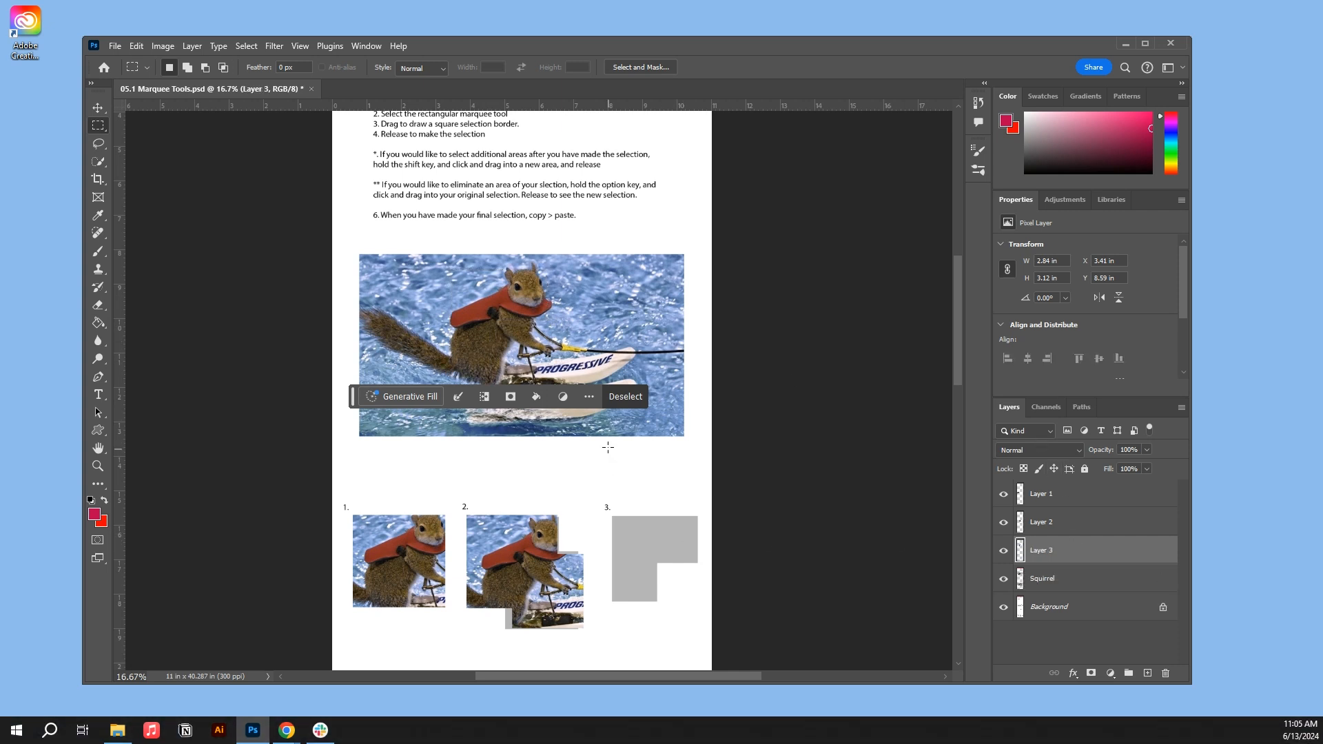
click(98, 107)
drag(536, 313, 664, 568)
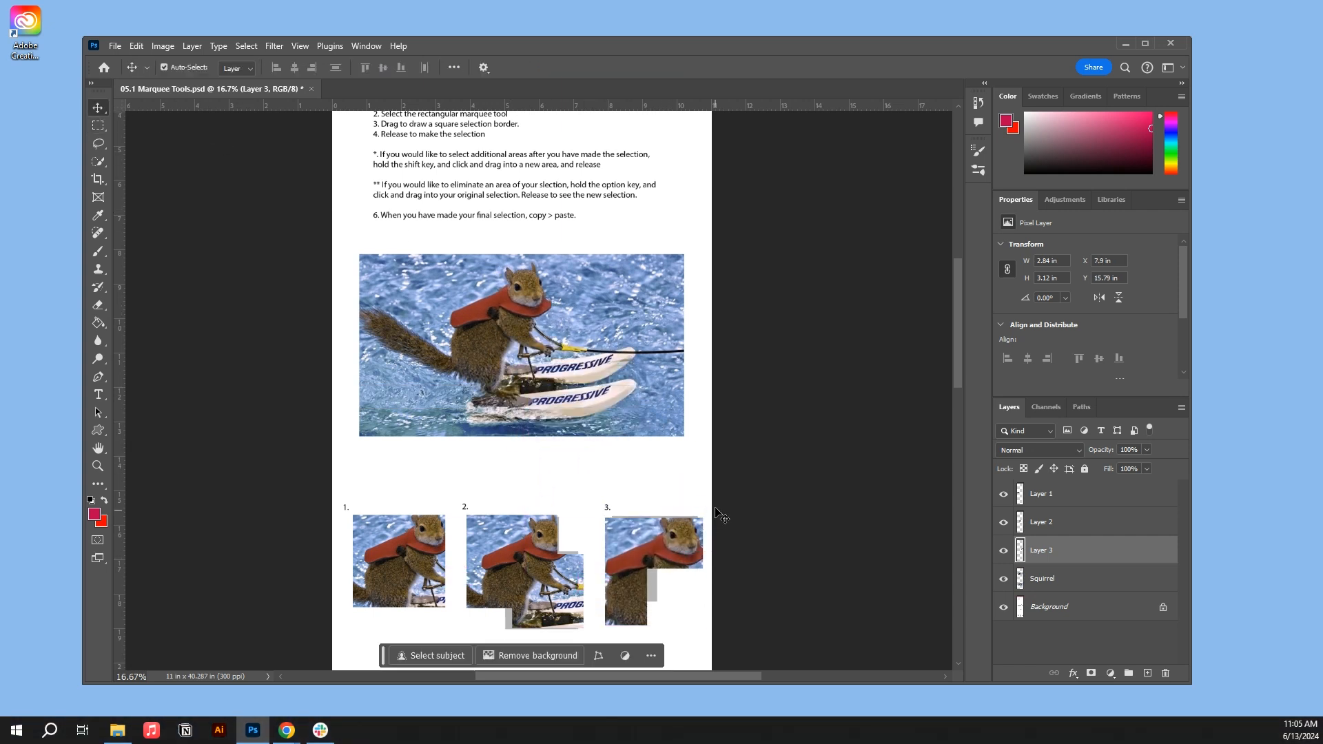
- Activate the Squirrel layer and the Elliptical Marquee tool for the second exercise of the worksheet
scroll(720, 499, down, 5)
scroll(720, 499, down, 2)
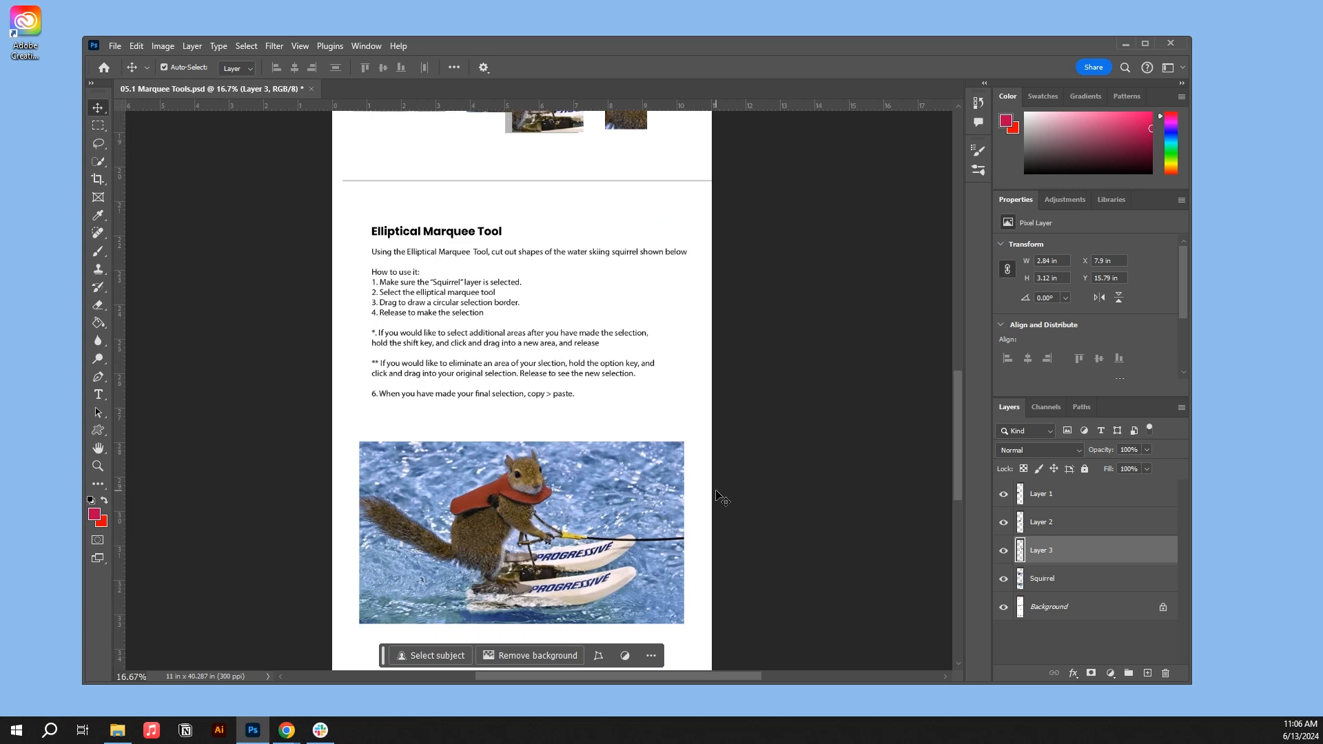
scroll(722, 497, down, 1)
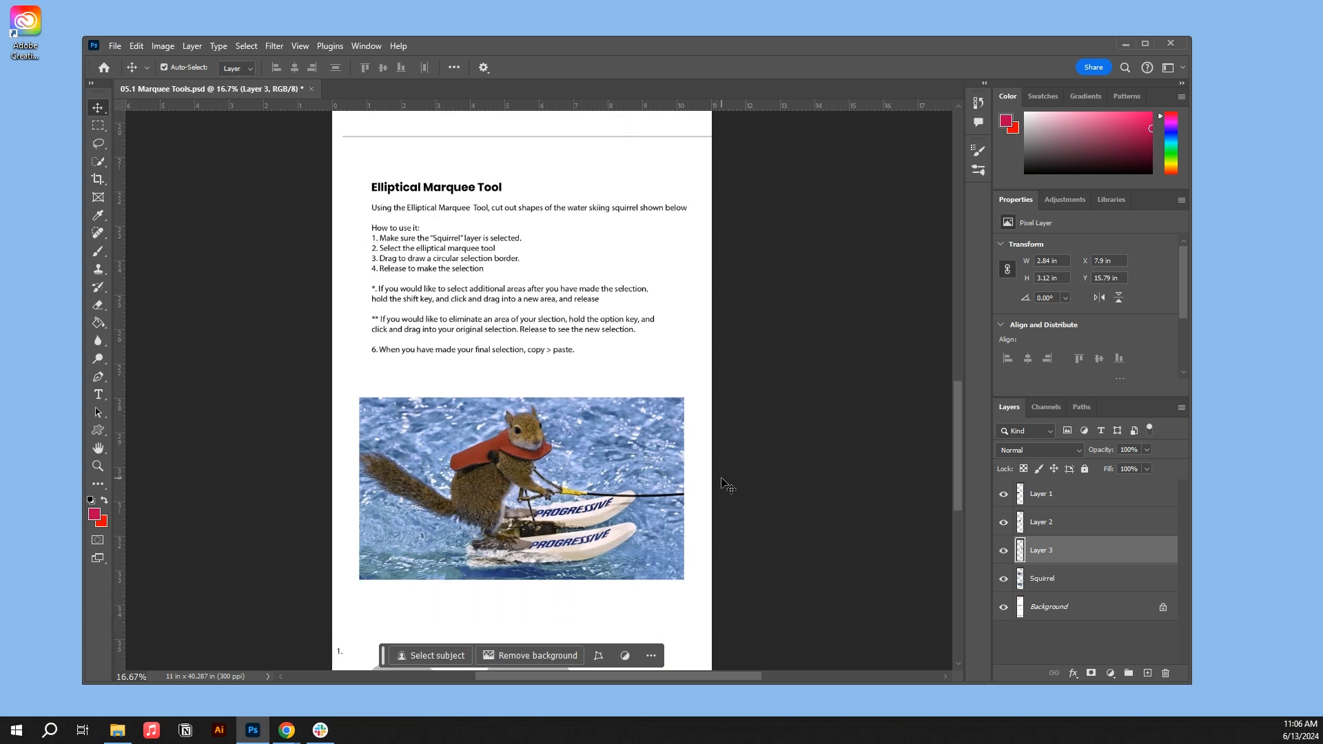
scroll(727, 486, down, 1)
scroll(727, 486, down, 3)
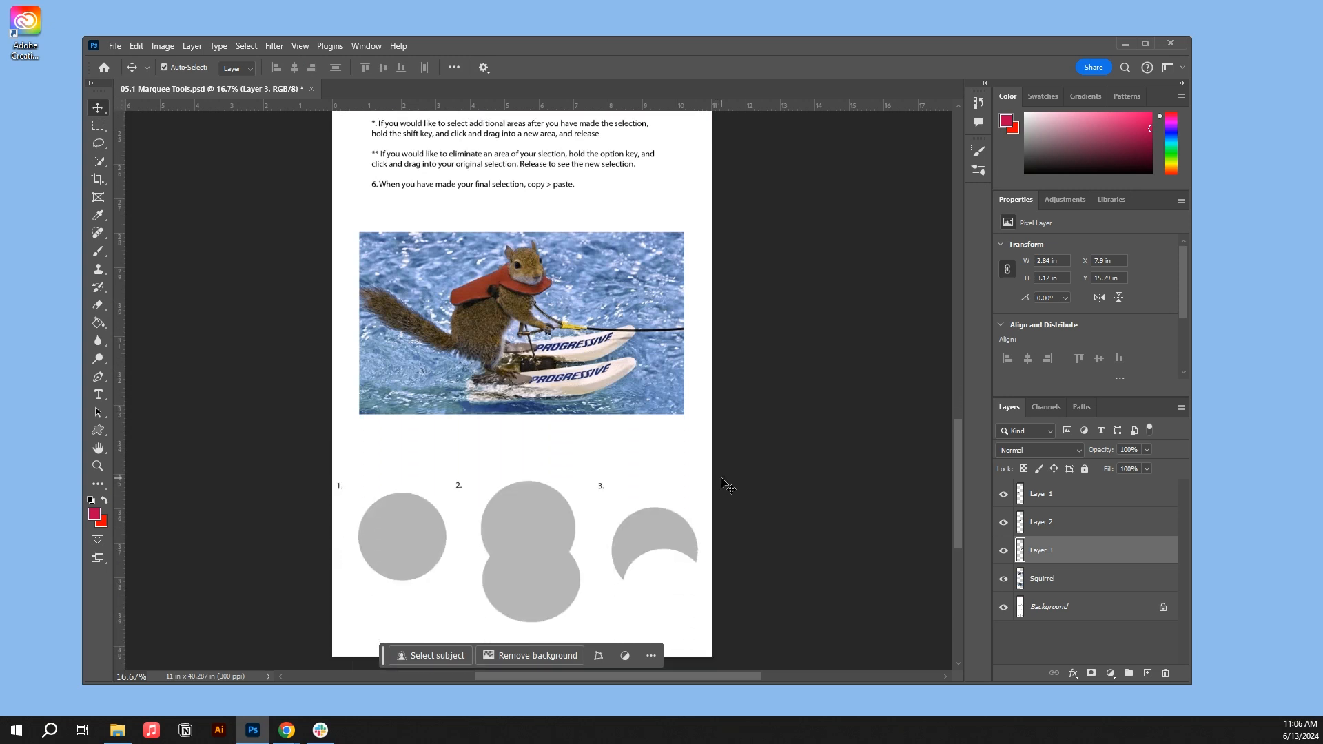
click(1042, 579)
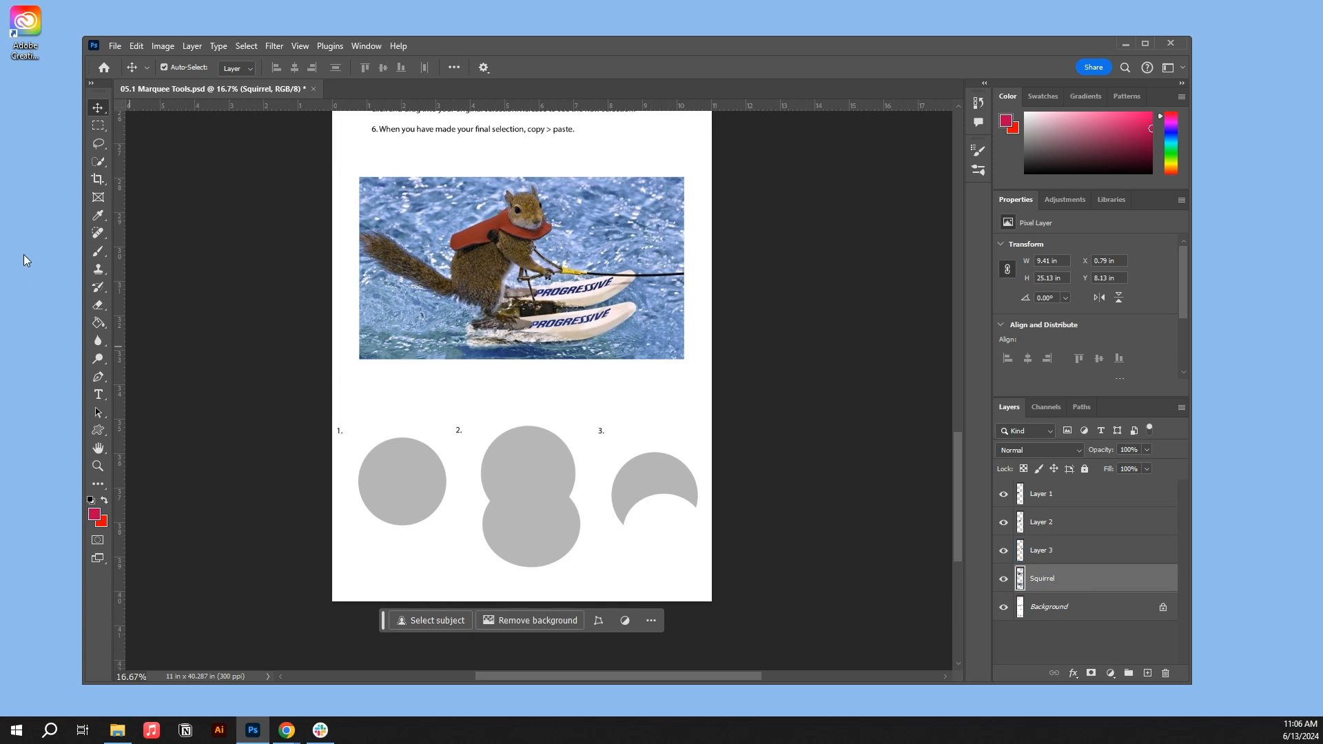
drag(94, 130, 132, 136)
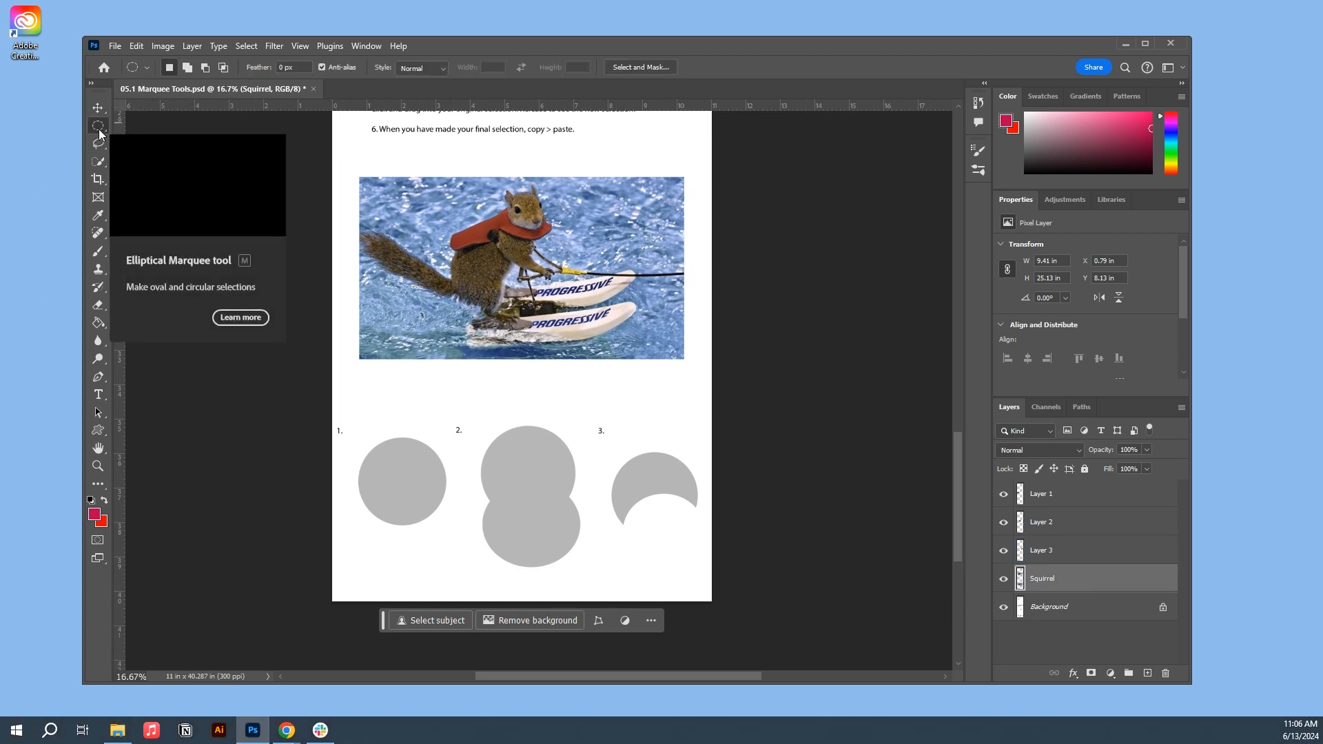
drag(362, 436, 463, 537)
drag(442, 205, 541, 295)
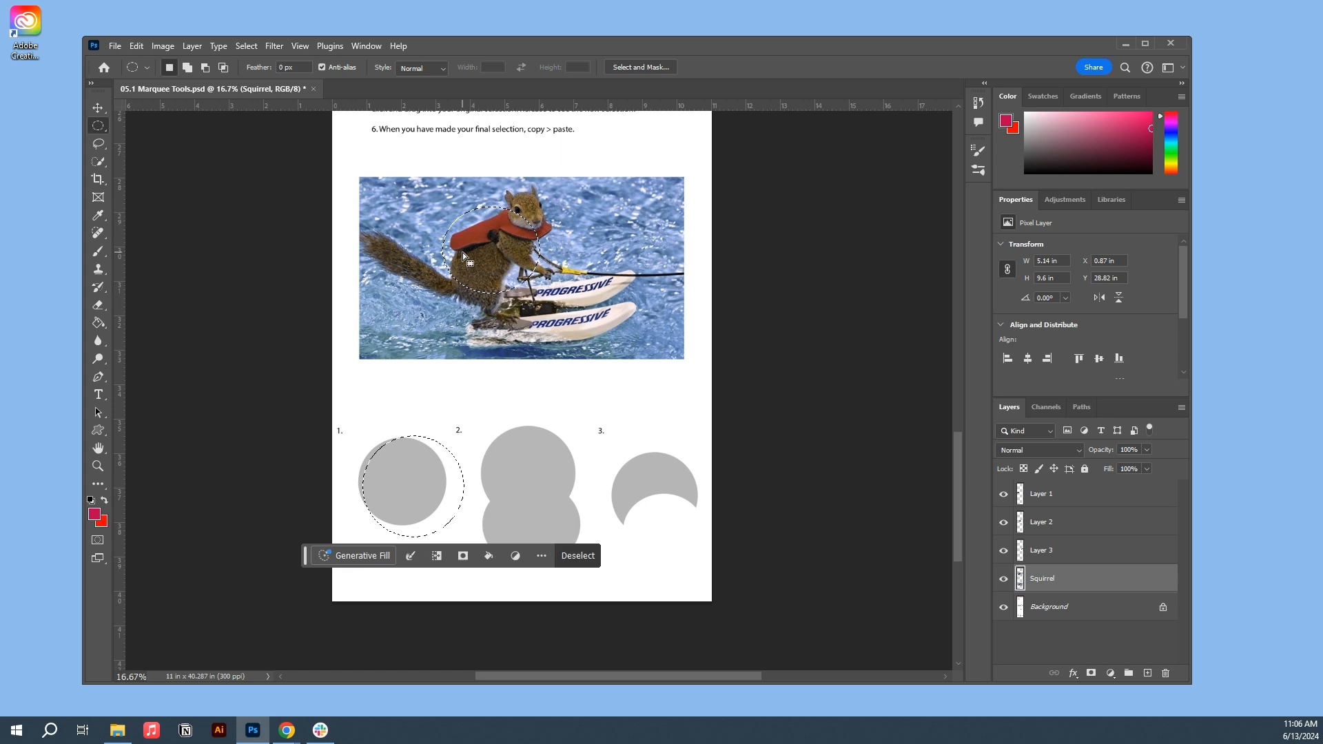
click(583, 561)
- Select a circle about 2.98 in across over the squirrel's body and paste a copy as a new layer over grey shape 1
drag(449, 207, 558, 309)
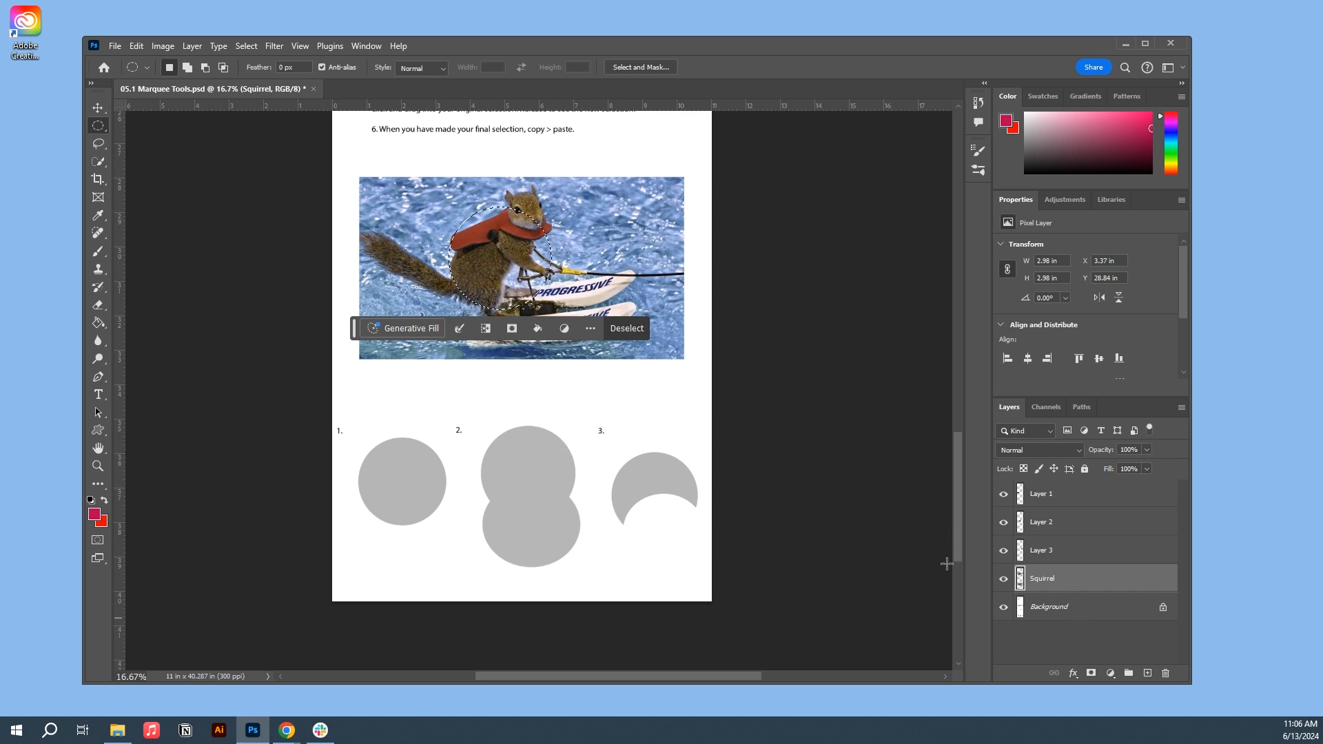
key(ctrl+c)
key(ctrl+v)
key(v)
drag(495, 250, 396, 470)
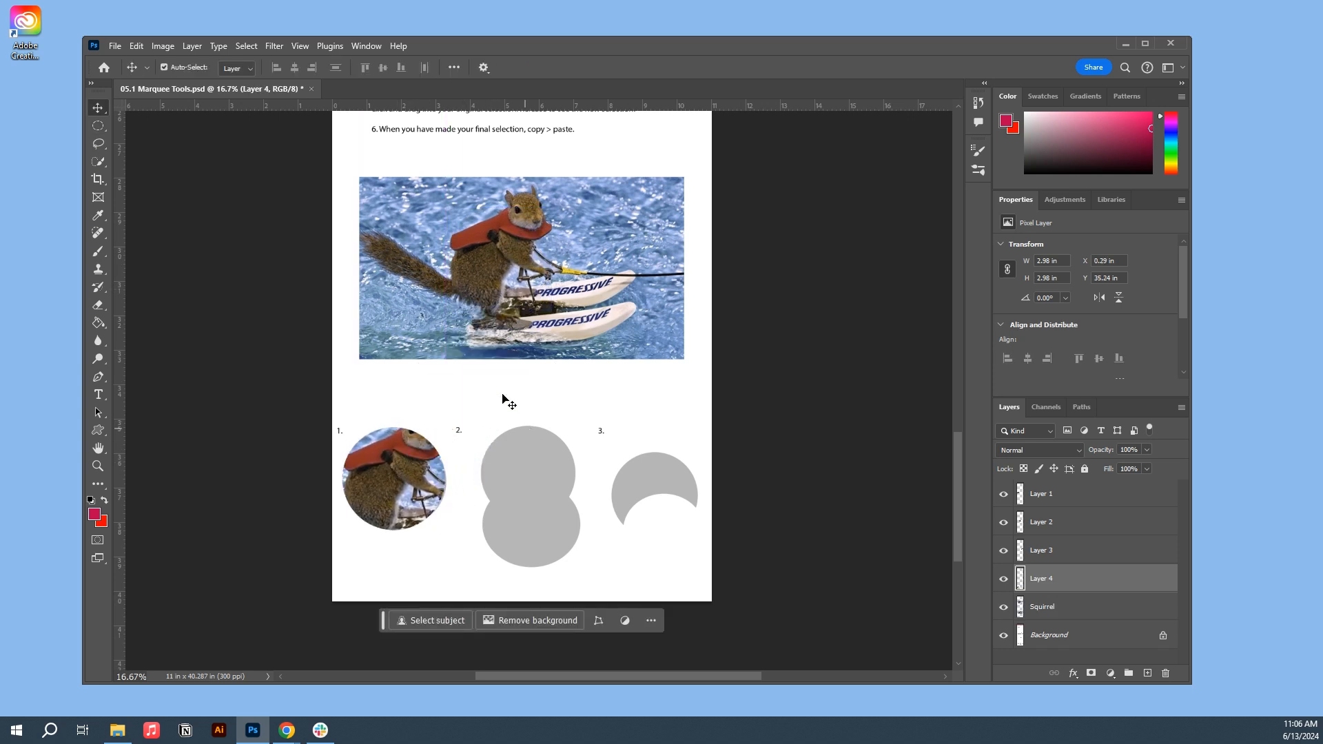
- Select two overlapping circles over the squirrel as one figure-eight area of about 2.85 × 4.66 in, with the Squirrel layer active
click(417, 234)
click(98, 128)
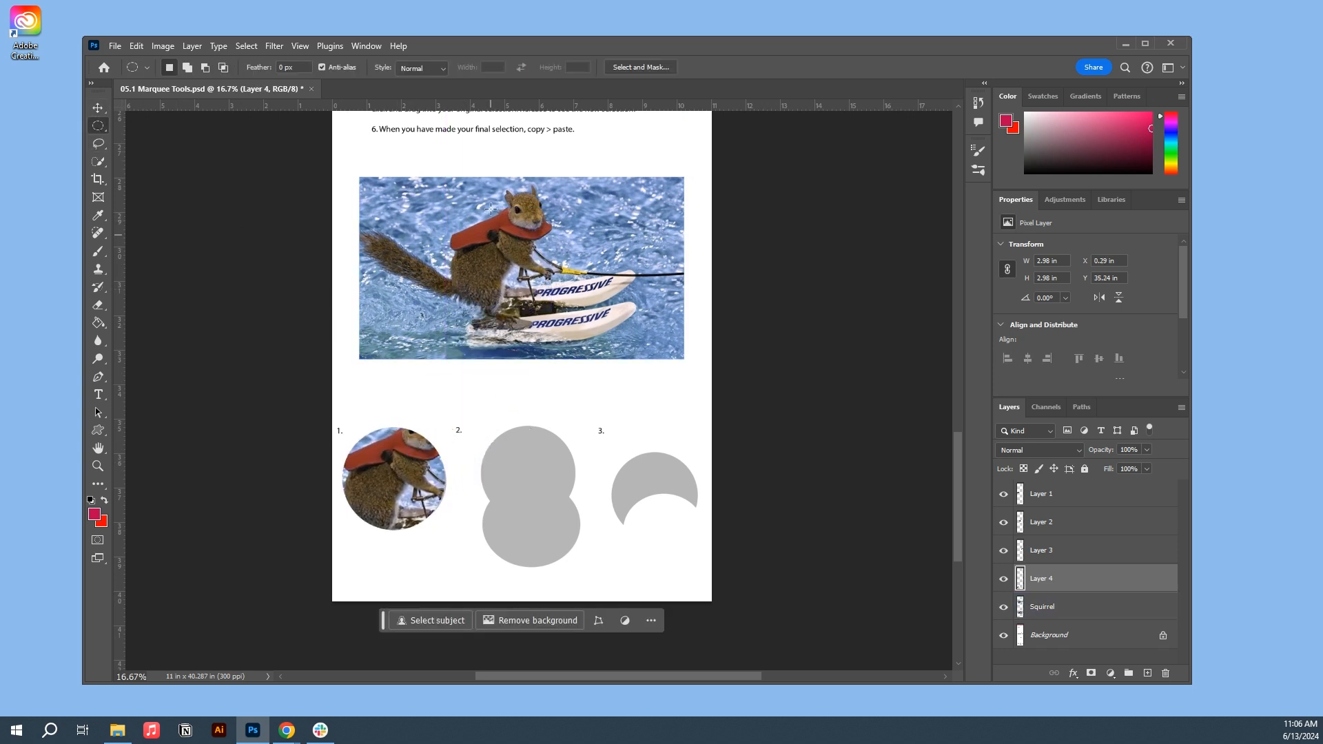
drag(474, 189, 582, 277)
mouse_move(558, 349)
mouse_down()
mouse_move(462, 254)
mouse_move(458, 270)
mouse_move(466, 257)
mouse_up()
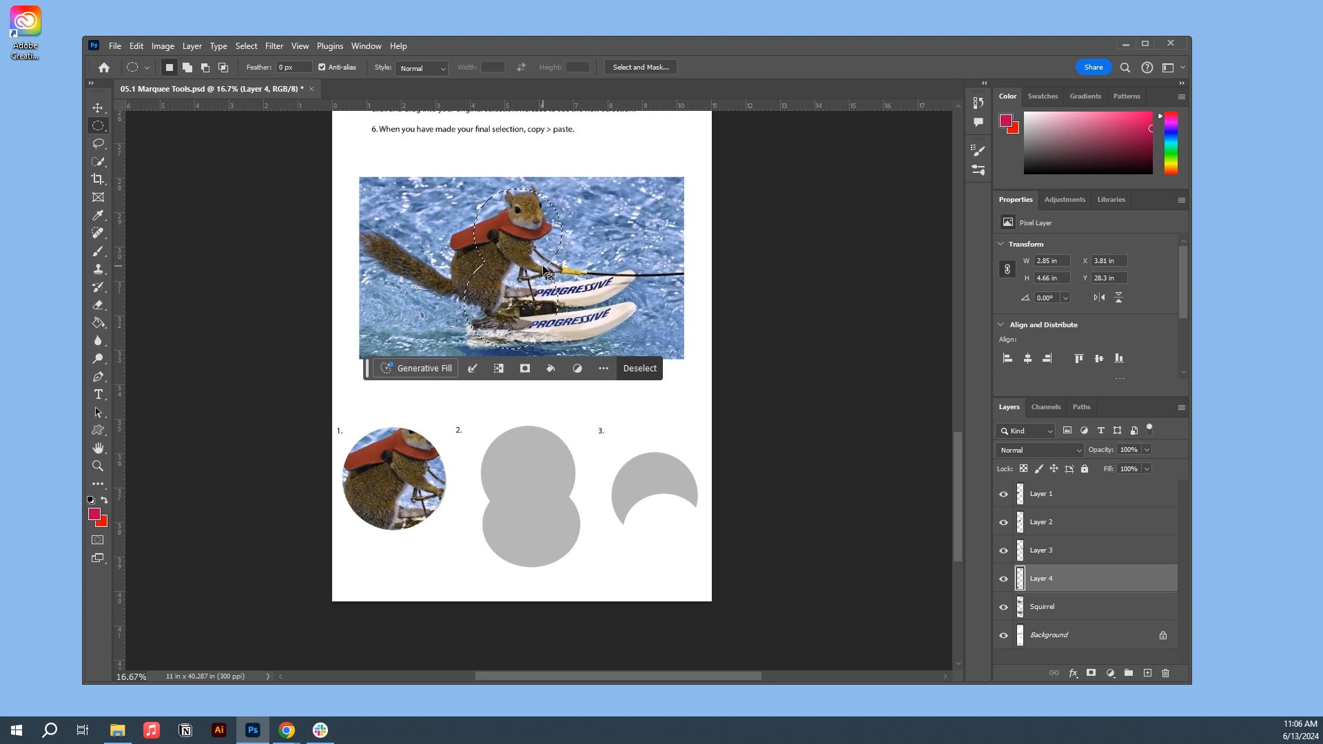
click(1085, 614)
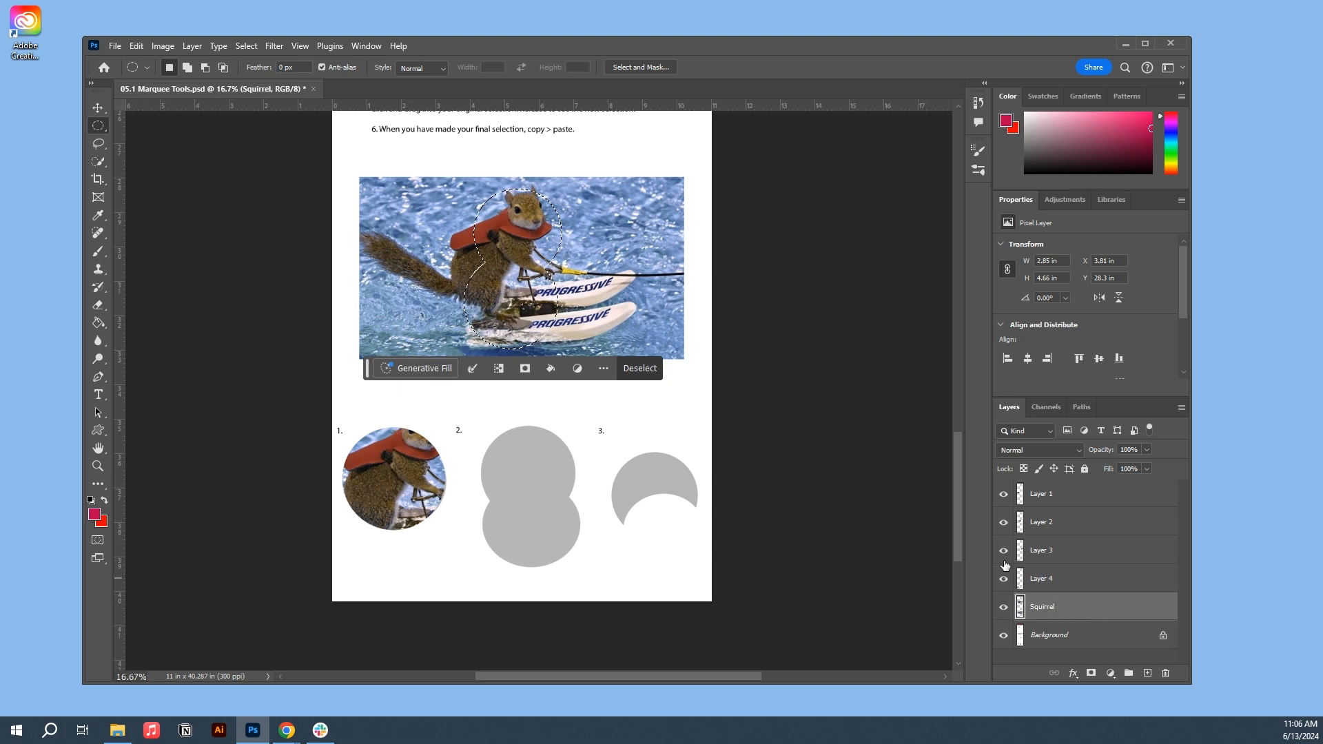
- Paste a copy of the figure-eight selection as a new layer and move it onto grey shape 2
key(ctrl+c)
key(ctrl+v)
key(v)
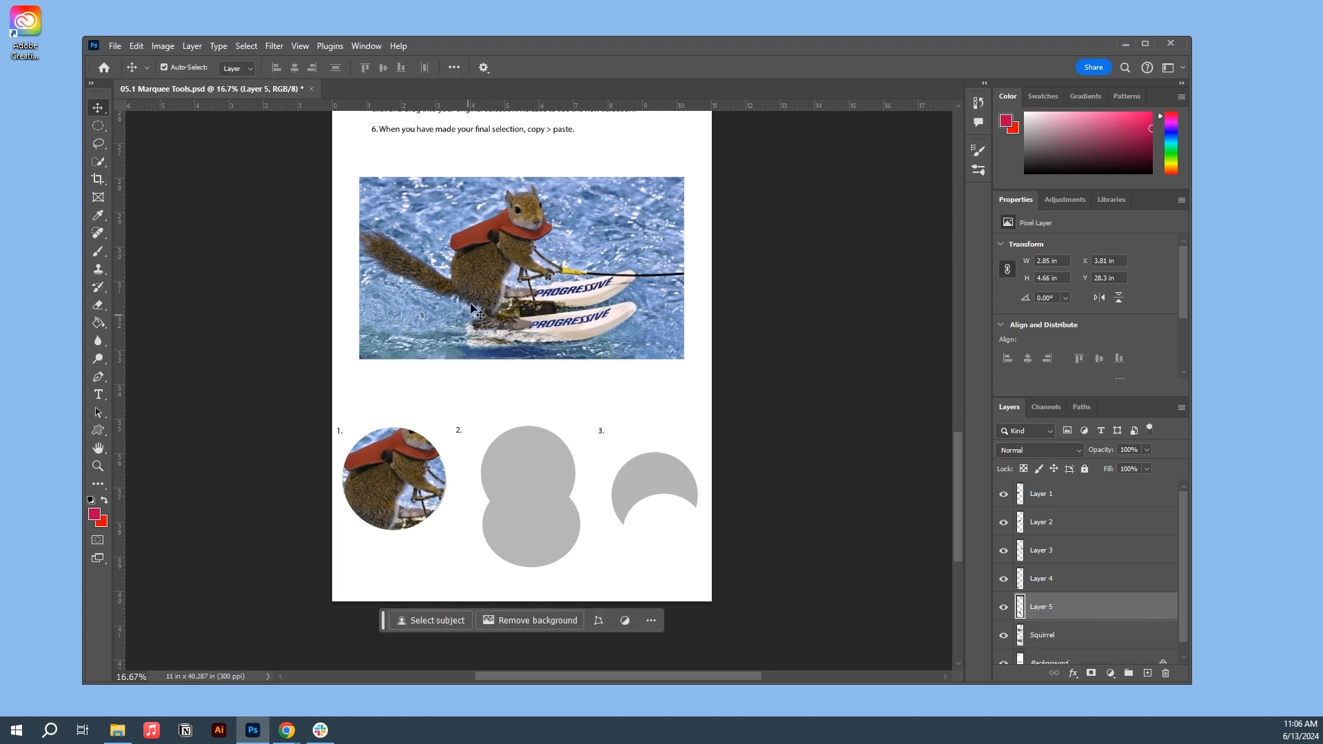
drag(510, 276, 514, 507)
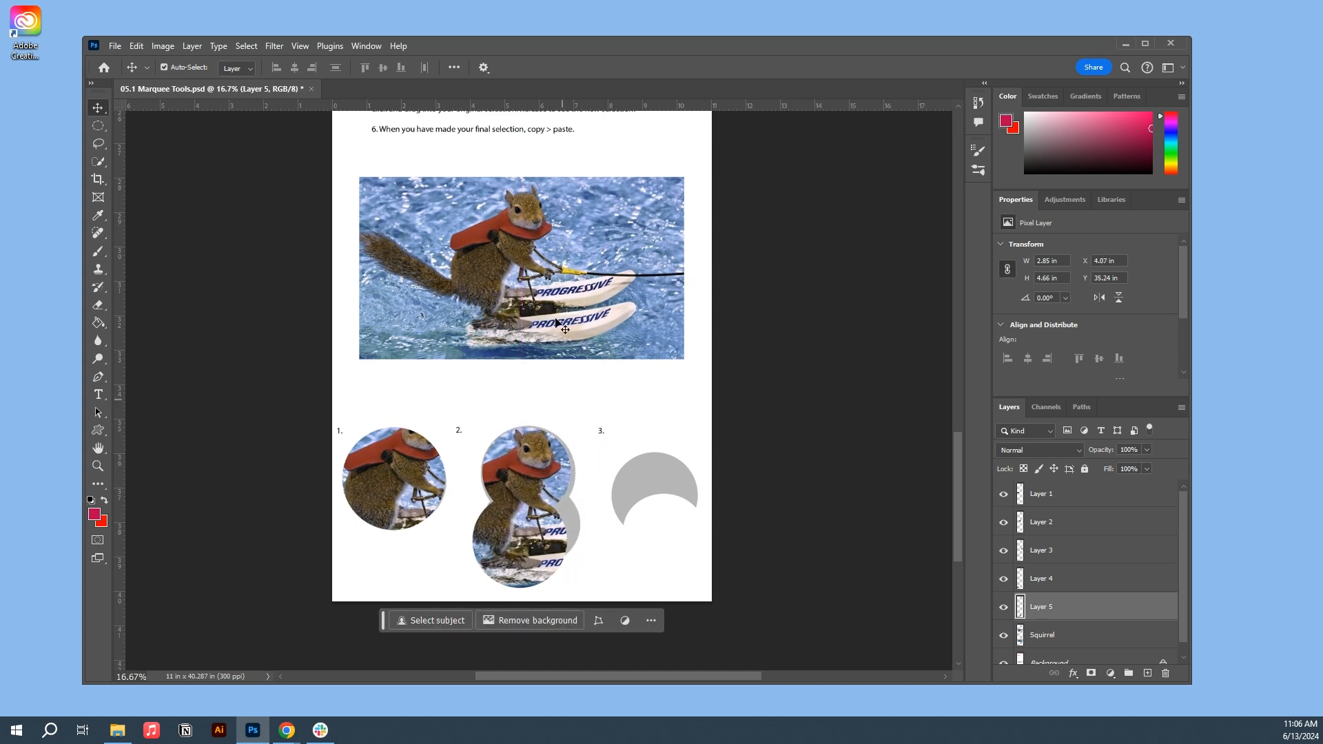
- Reactivate the Squirrel layer and the Elliptical Marquee tool
click(512, 242)
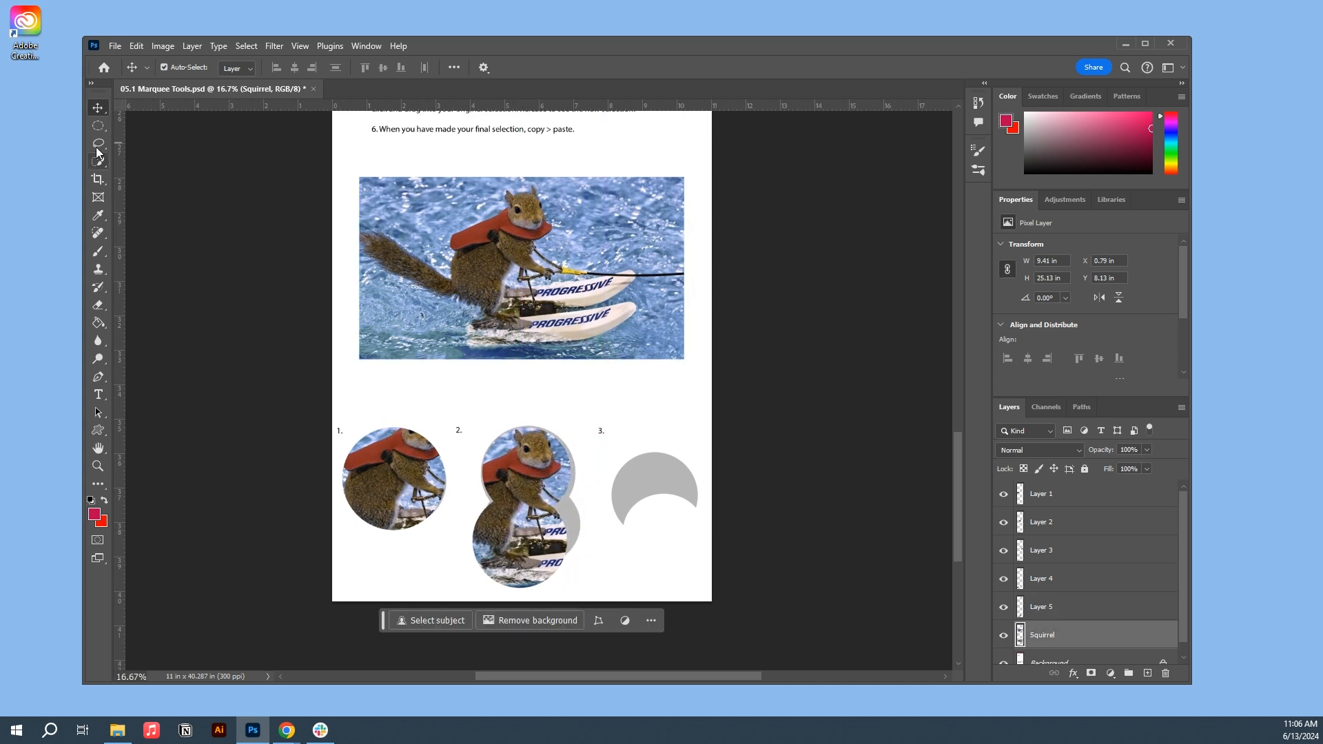
click(98, 127)
drag(476, 205, 580, 303)
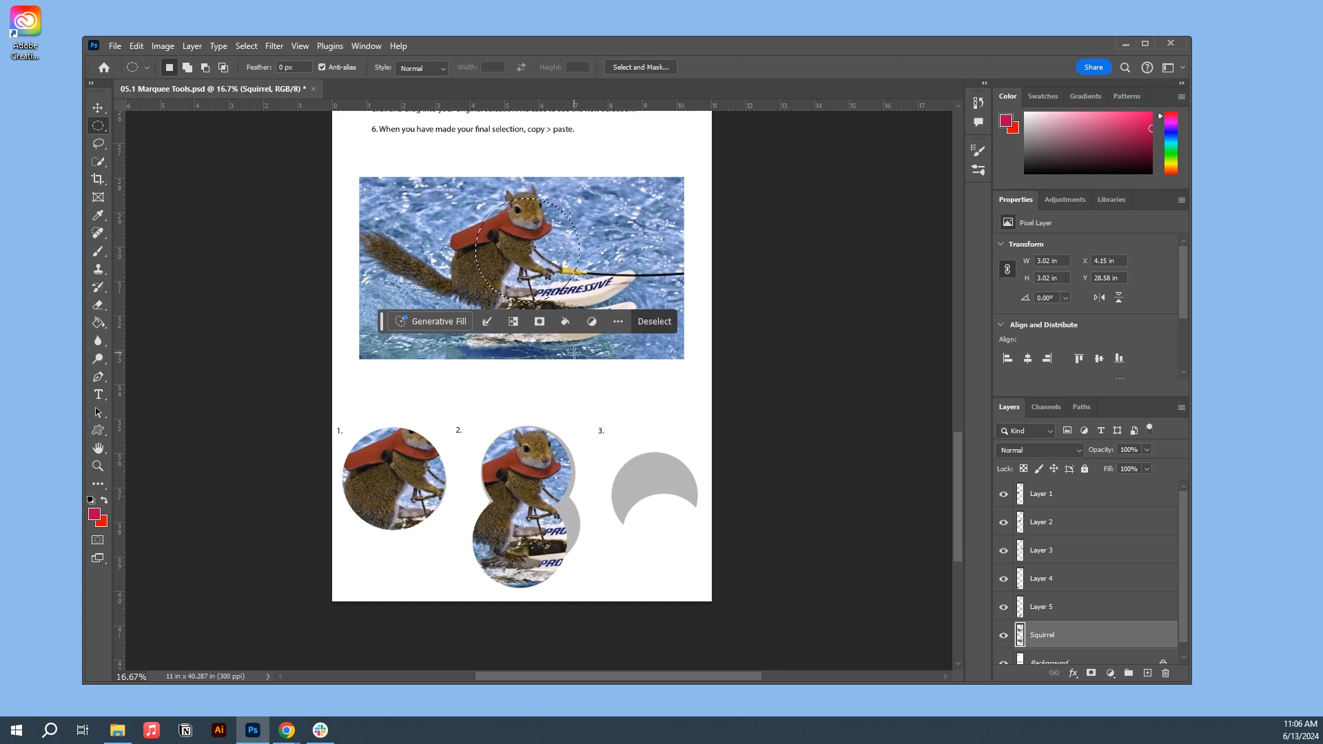
drag(573, 347, 475, 250)
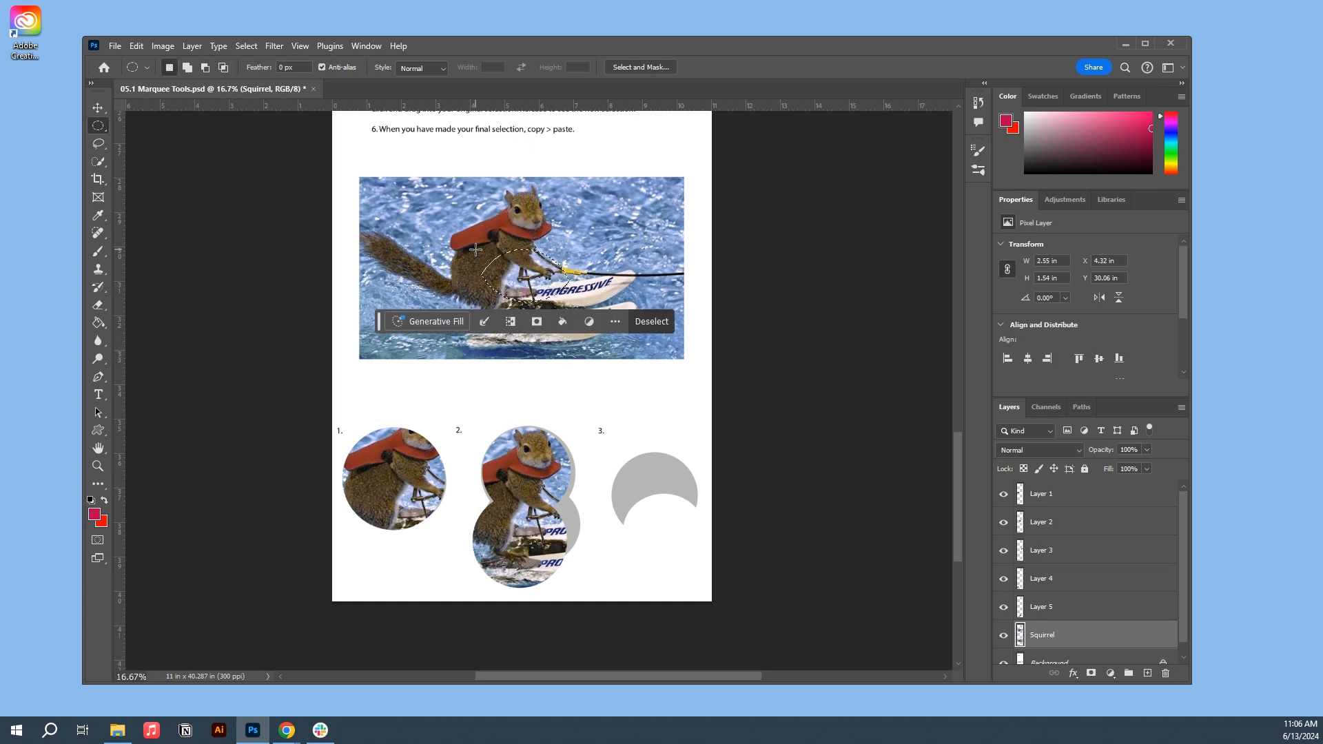
click(641, 321)
- Select a circle about 2.92 in across over the squirrel and subtract a second circle from its lower part to leave a crescent
drag(463, 188, 563, 289)
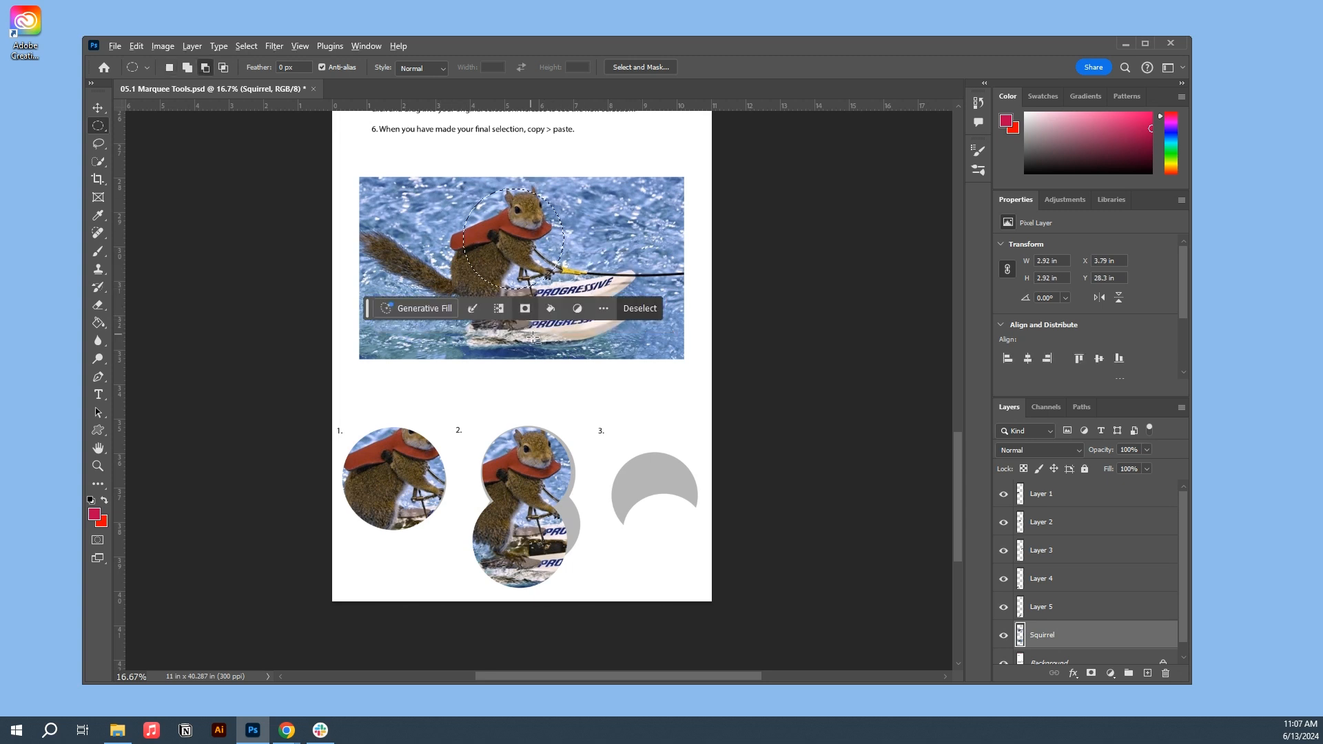
drag(547, 340, 472, 255)
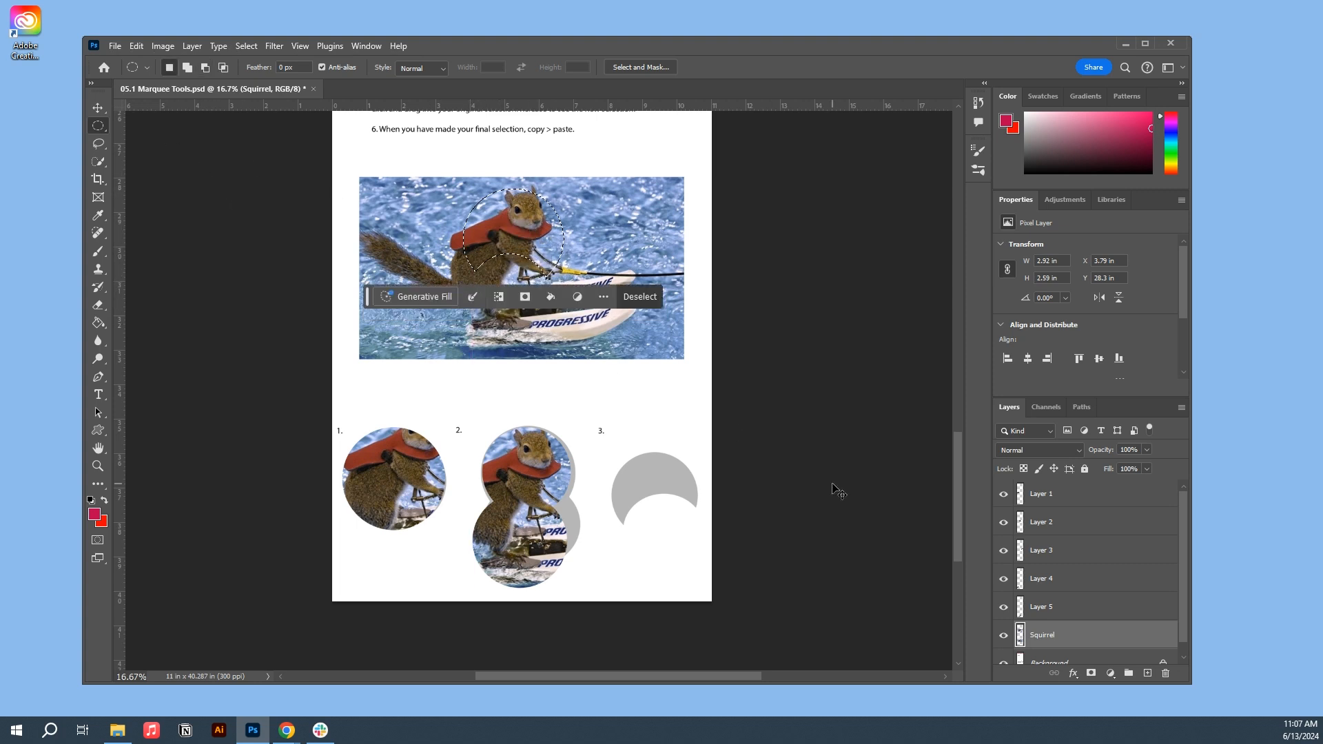
- Paste a copy of the crescent selection as a new layer over grey shape 3, and deselect all layers
key(ctrl+c)
key(ctrl+v)
key(v)
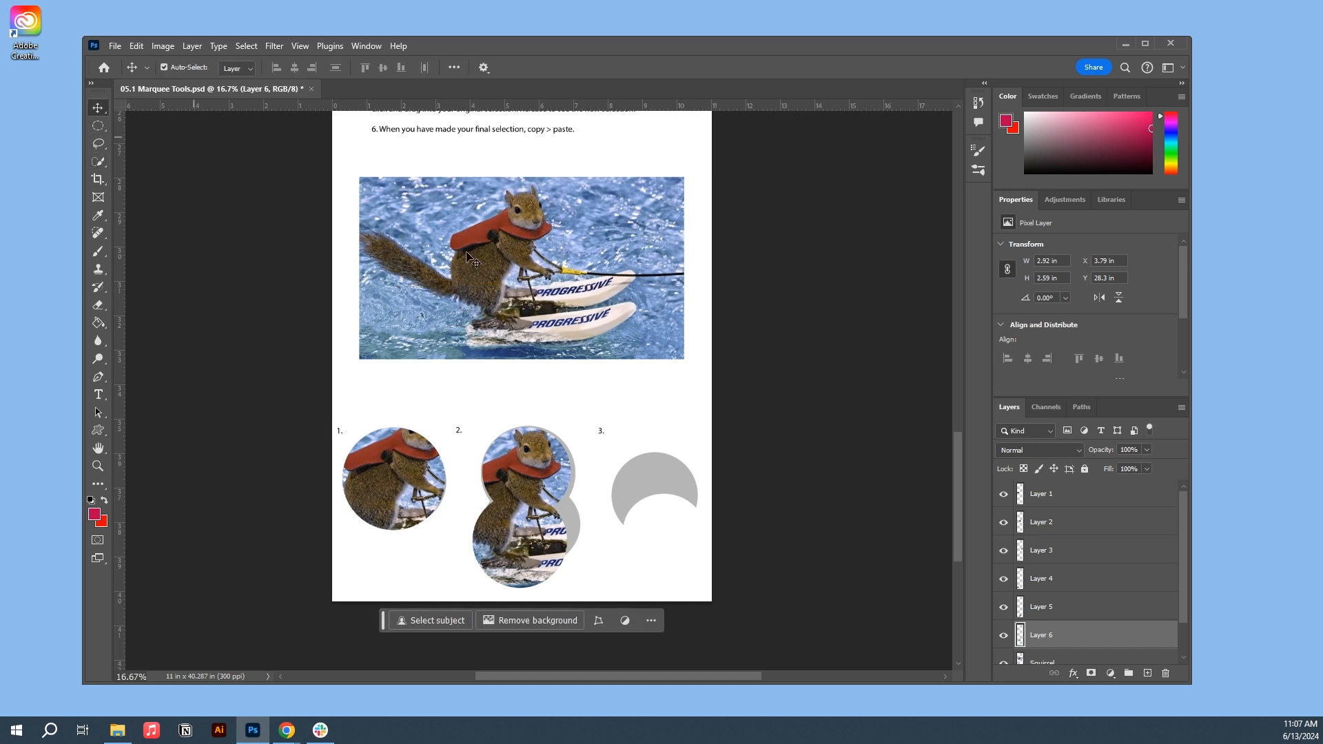
drag(517, 255, 645, 502)
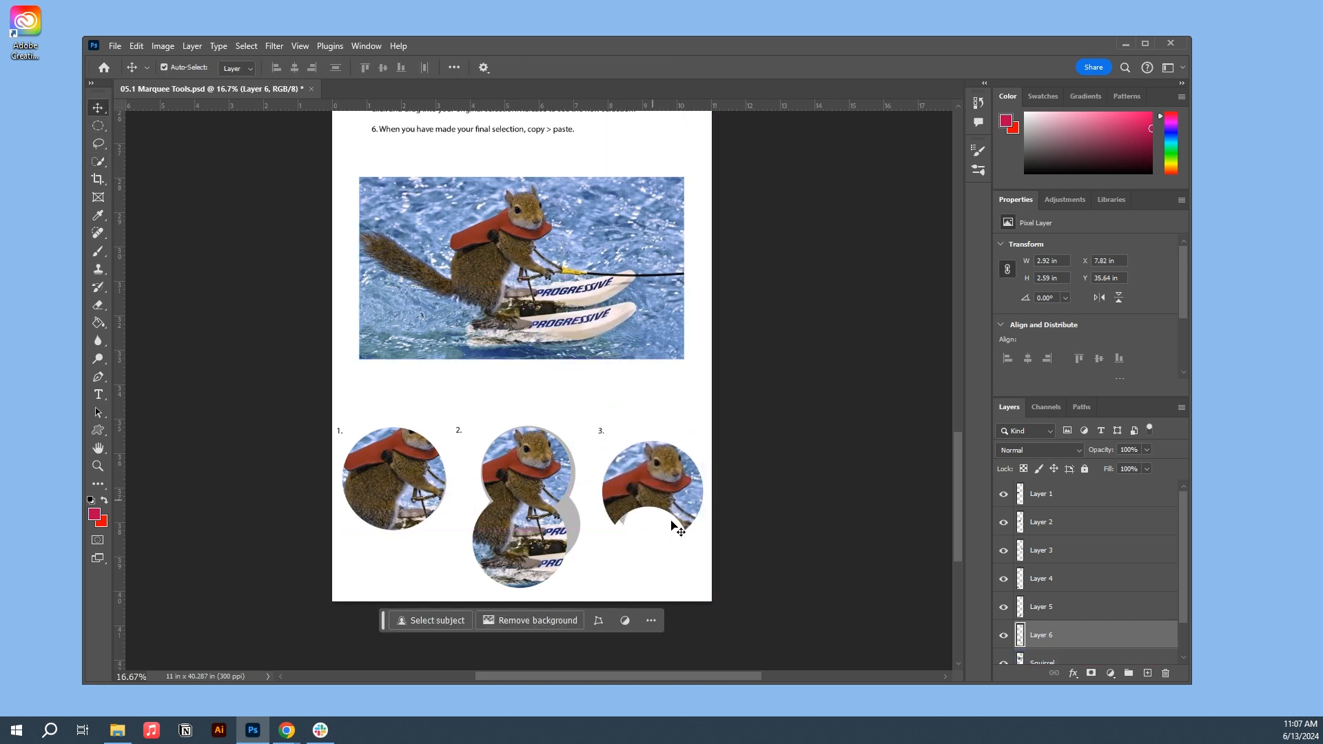
click(787, 413)
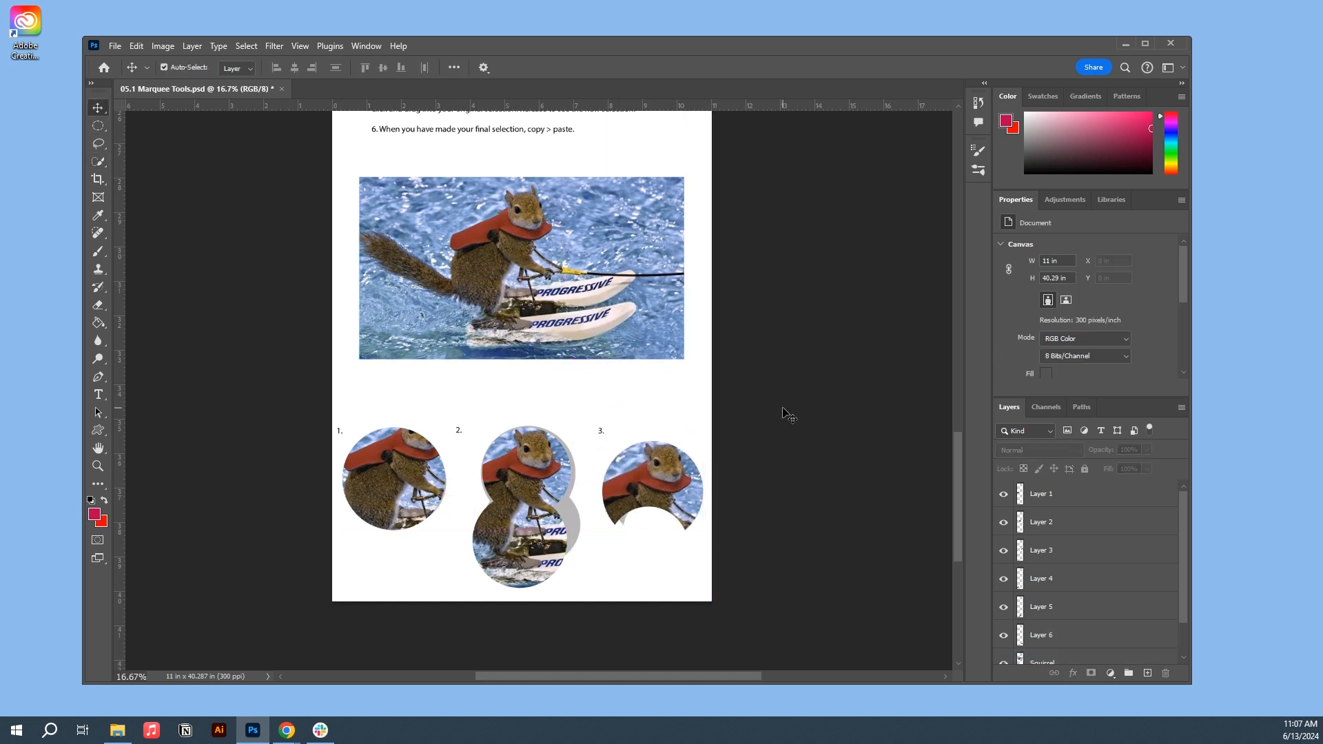
key(ctrl+0)
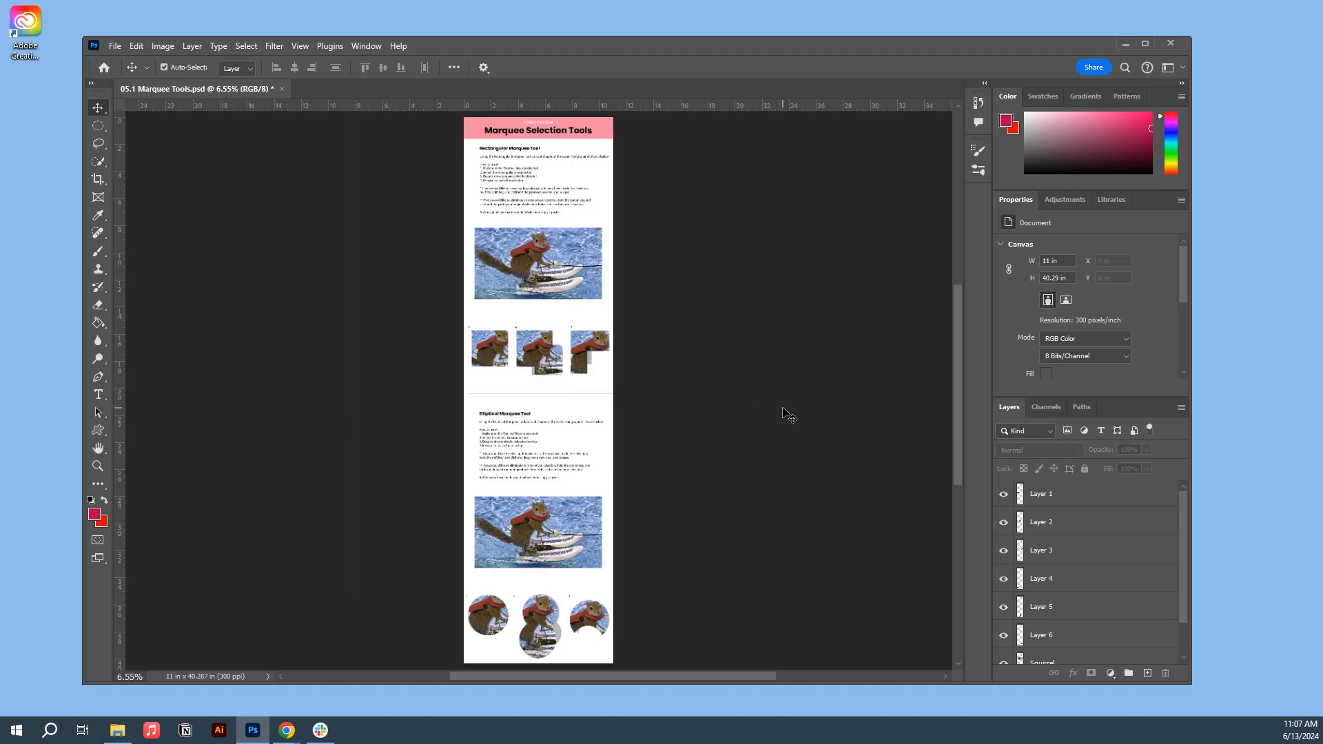